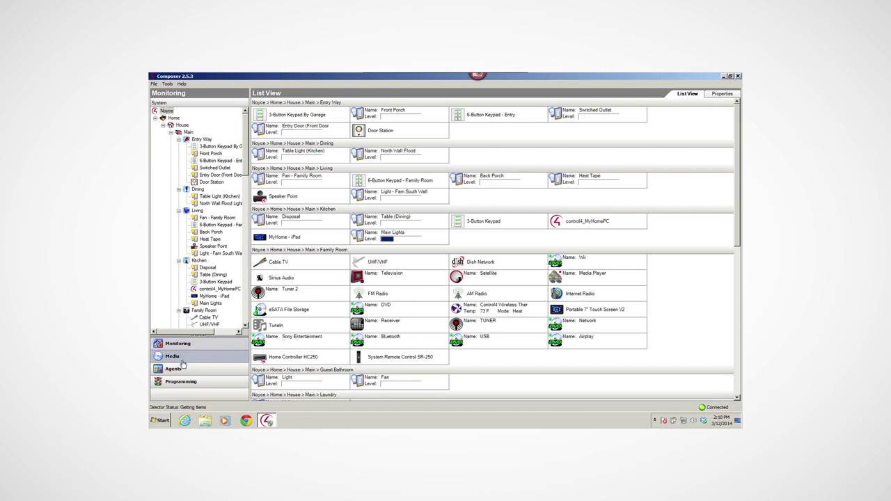
Open the project's agents and check which additional agents are available to add.
left_click(185, 371)
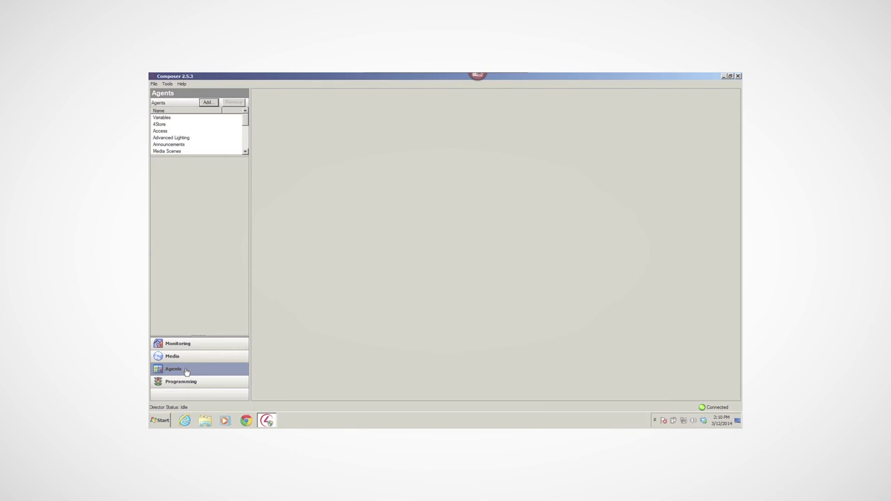
left_click(186, 371)
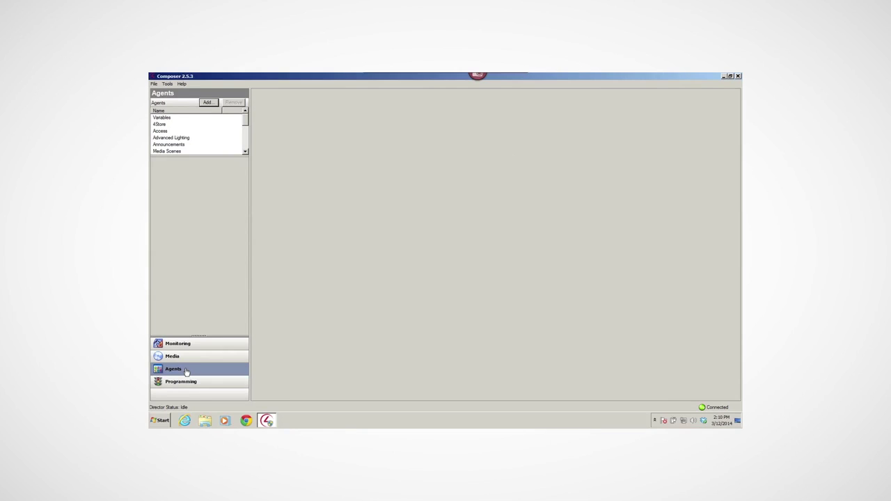
left_click(207, 103)
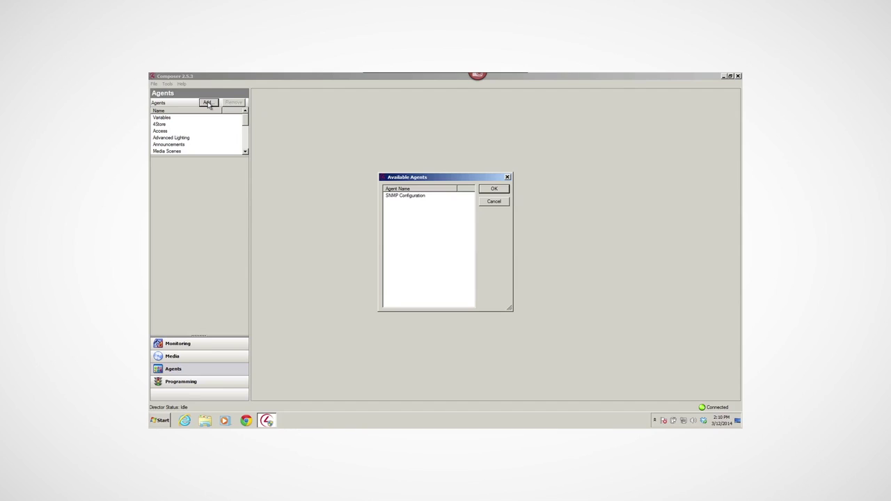
left_click(492, 190)
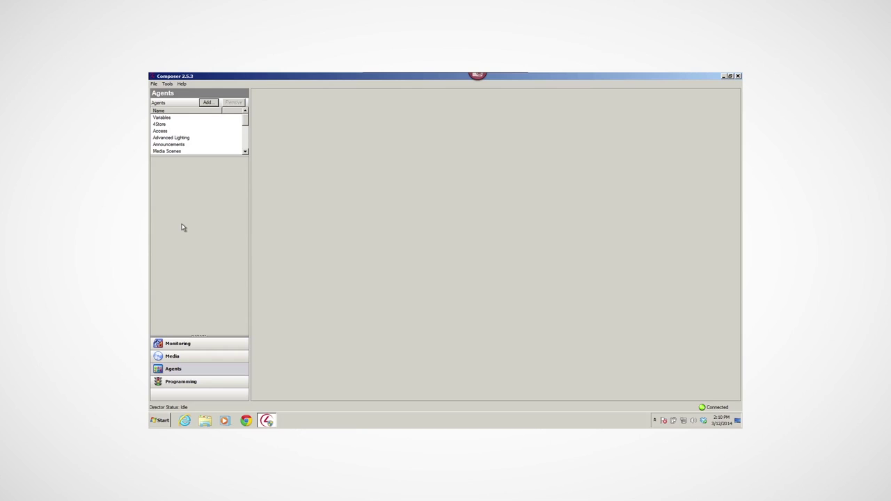
View the settings of the Dining Lights scene in the Advanced Lighting agent.
left_click(178, 138)
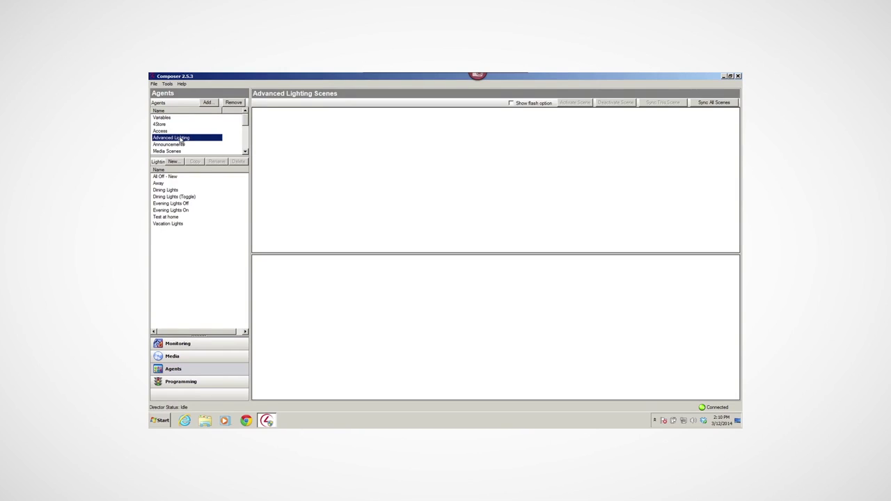
left_click(159, 190)
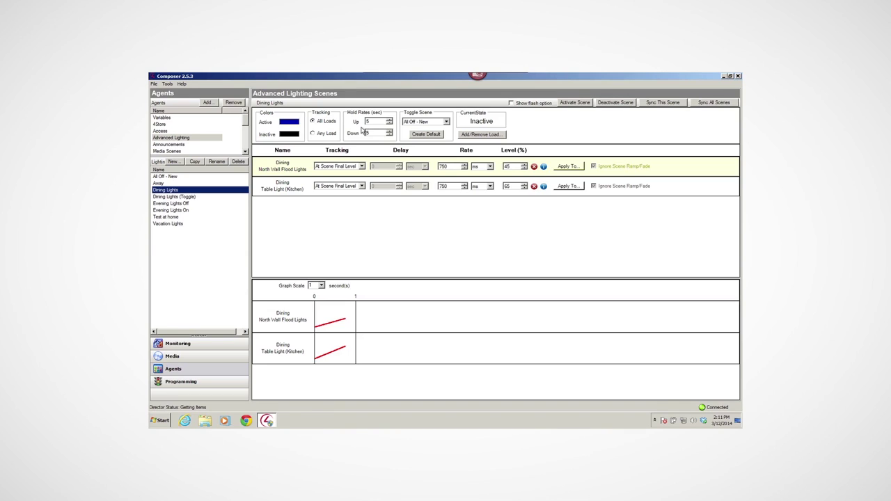
Review the types offered for a new variable in the Variables agent, leaving without creating one.
left_click(163, 118)
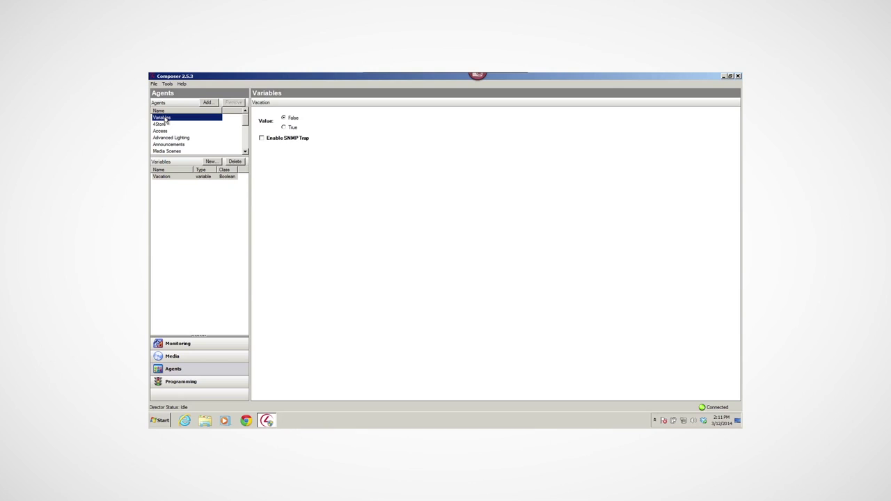
left_click(211, 163)
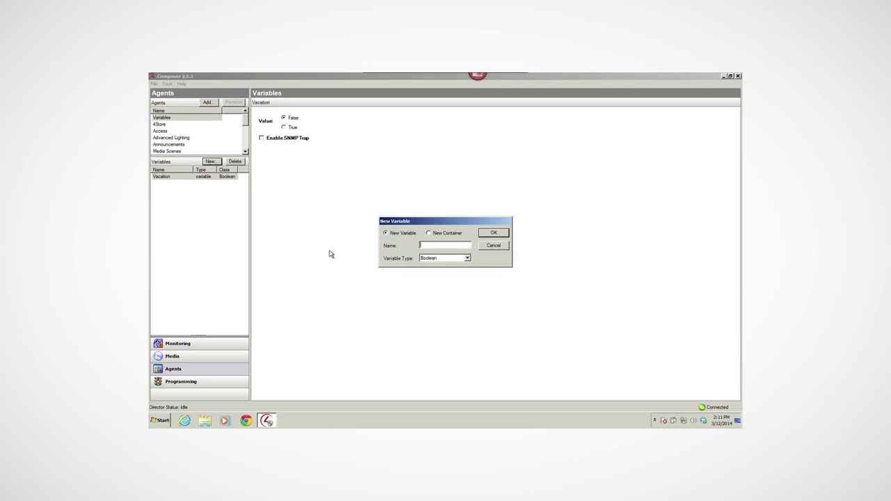
left_click(467, 259)
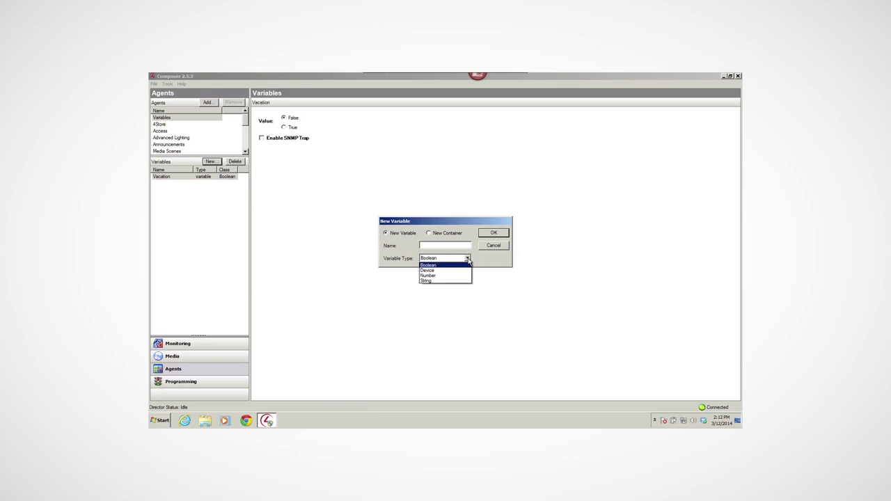
left_click(434, 262)
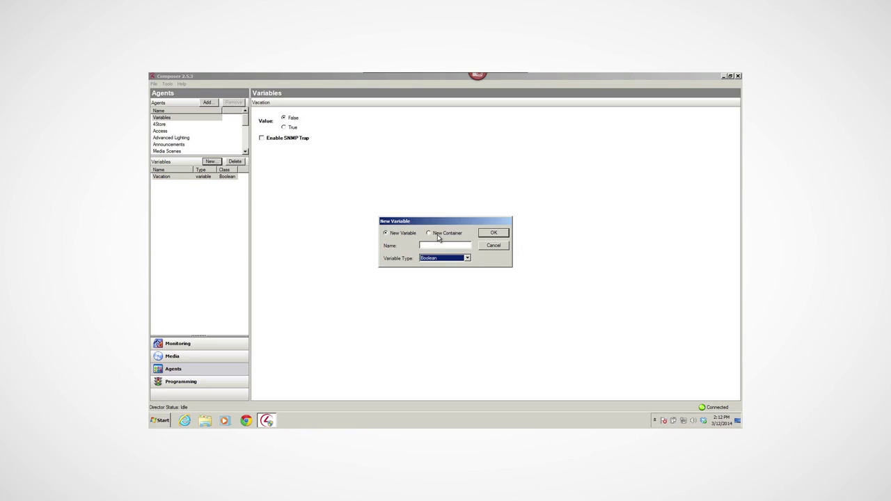
left_click(492, 246)
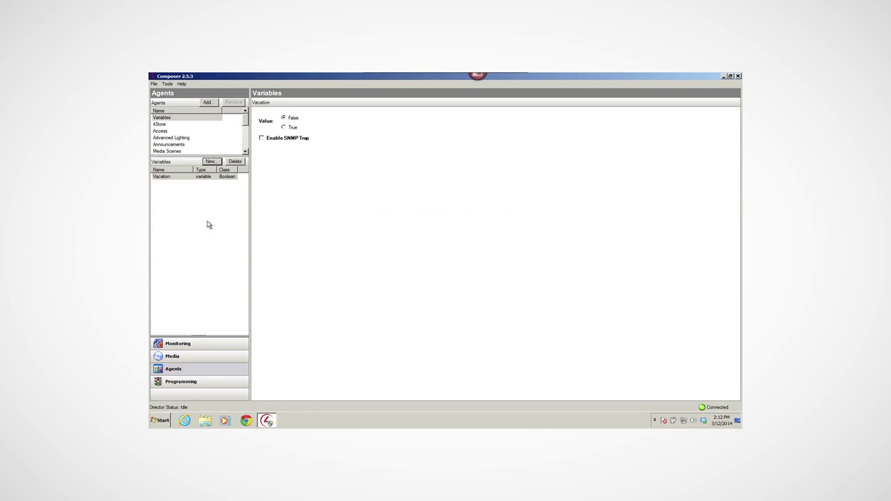
Examine the scheduled events in the Scheduler agent, including the Vacation Lights On entry.
scroll(244, 128, "down", 1)
scroll(244, 128, "down", 4)
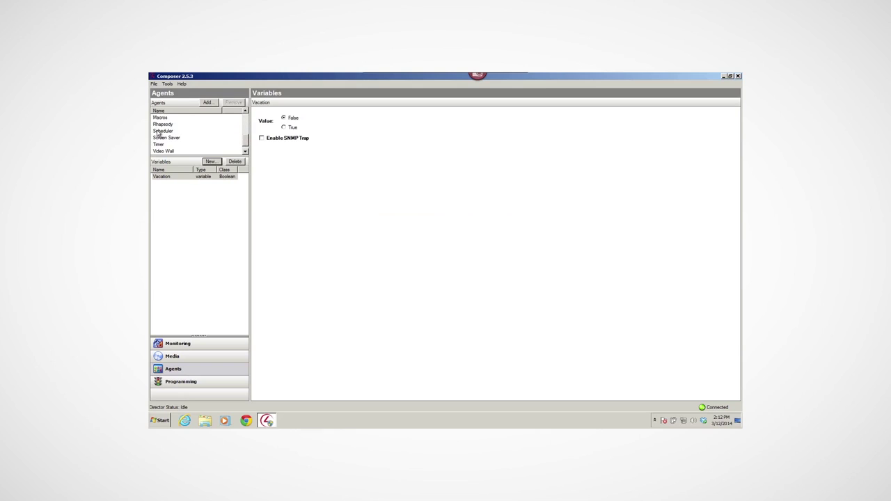
left_click(158, 132)
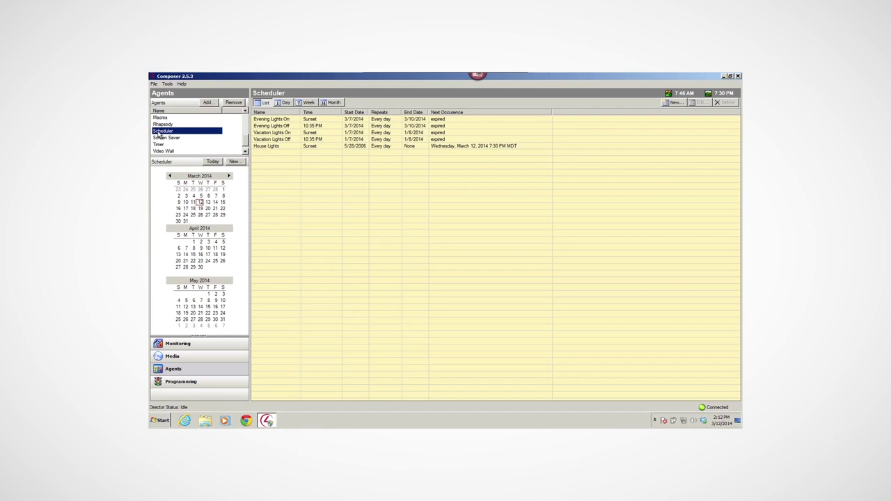
left_click(375, 134)
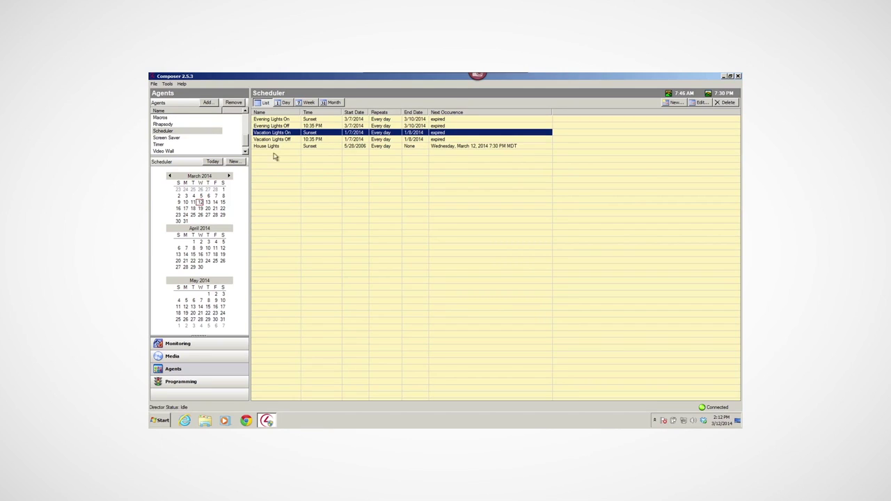
View the "Remote battery is low" template in the Email Notification agent.
left_click(244, 147)
scroll(244, 147, "up", 3)
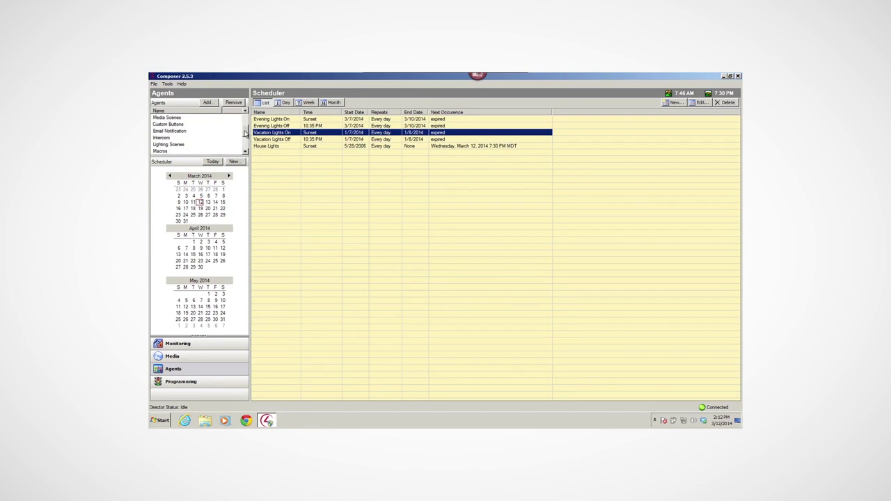
left_click(175, 137)
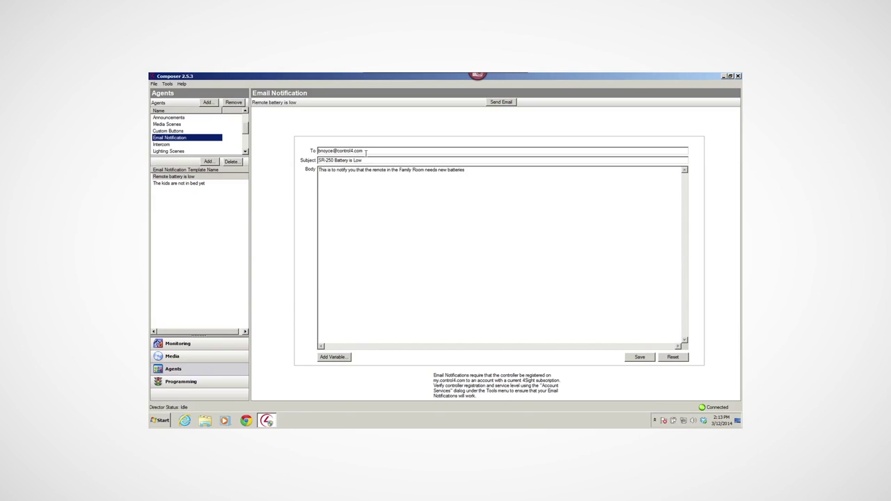
Return to the Advanced Lighting agent and view the existing Vacation Lights scene.
scroll(184, 132, "up", 1)
left_click(185, 125)
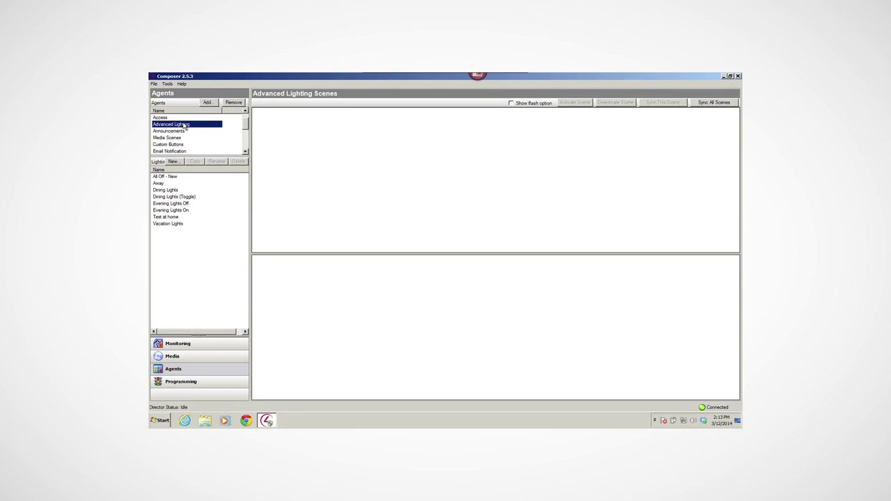
left_click(169, 224)
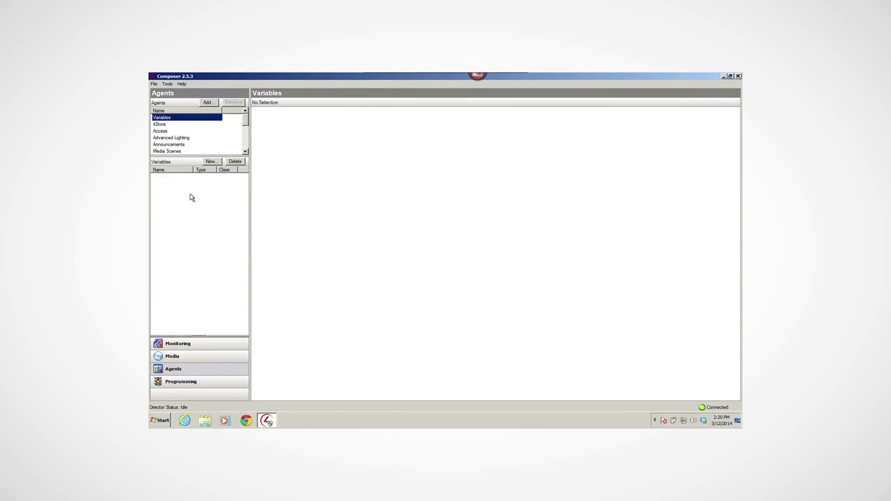
Create an advanced lighting scene named "Vacation Lights".
left_click(187, 138)
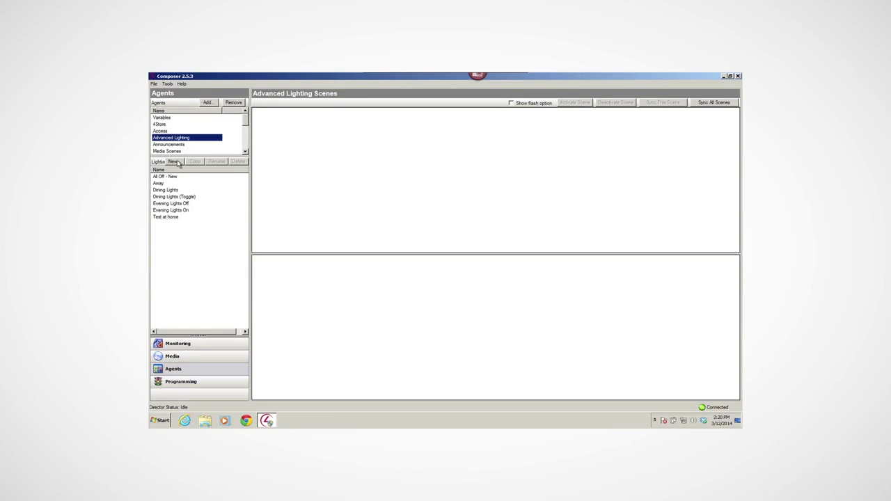
left_click(173, 161)
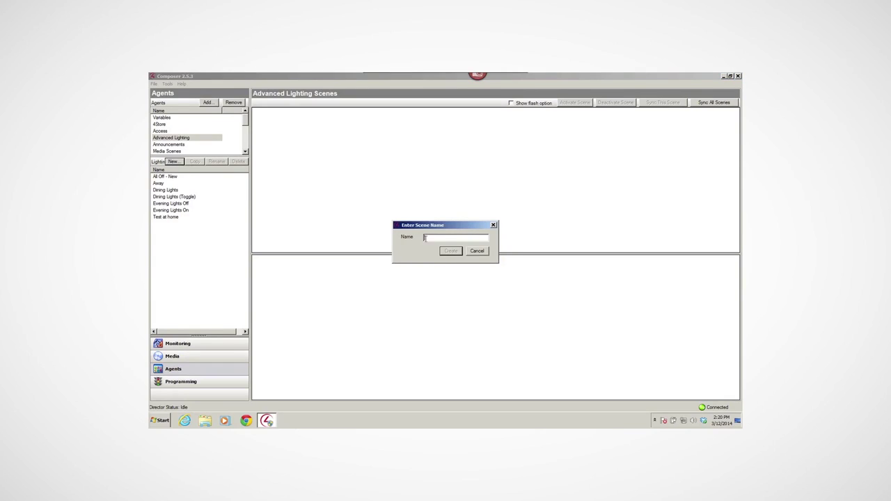
type("Vacation Lights")
left_click(449, 251)
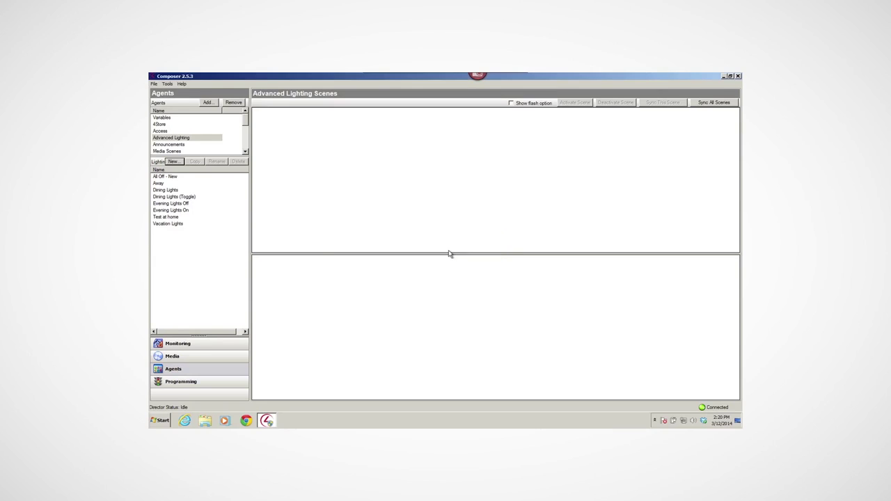
Add the Entry Way Front Porch, Guest Room 2 (West) Light and Hall Entry Light loads to the Vacation Lights scene.
left_click(173, 224)
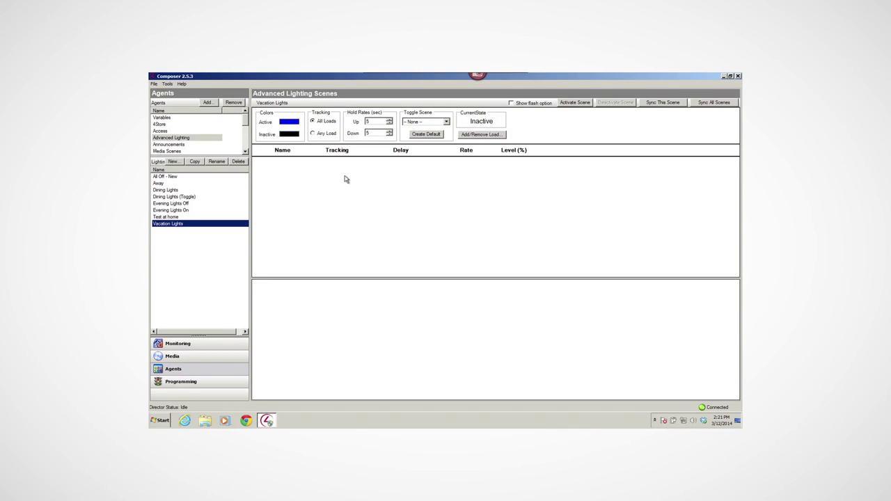
left_click(478, 134)
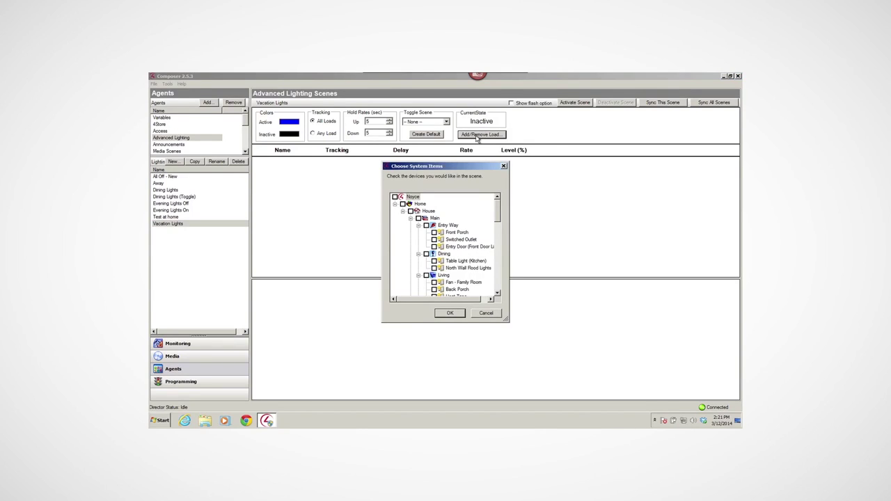
left_click(435, 233)
left_click_drag(496, 222, 496, 244)
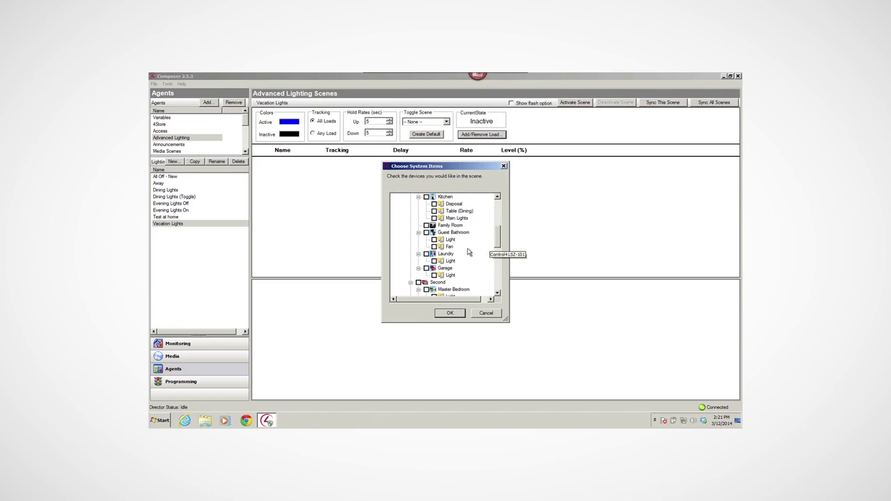
scroll(457, 248, "down", 3)
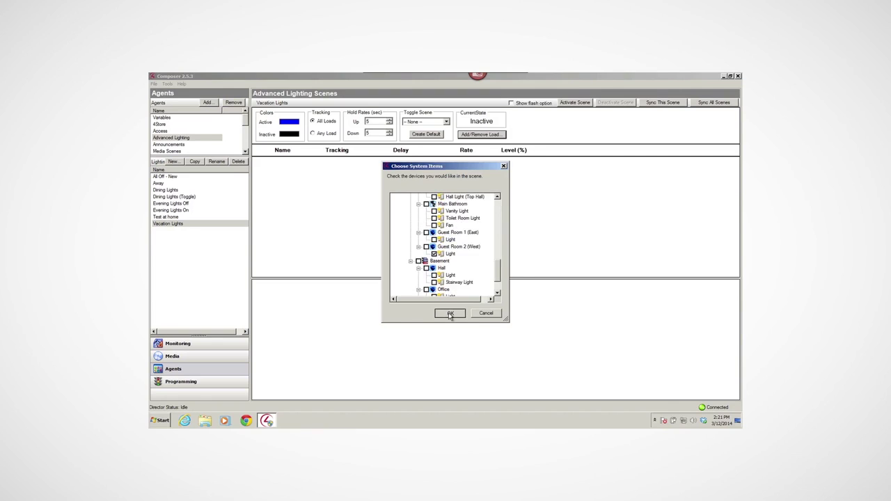
left_click(449, 313)
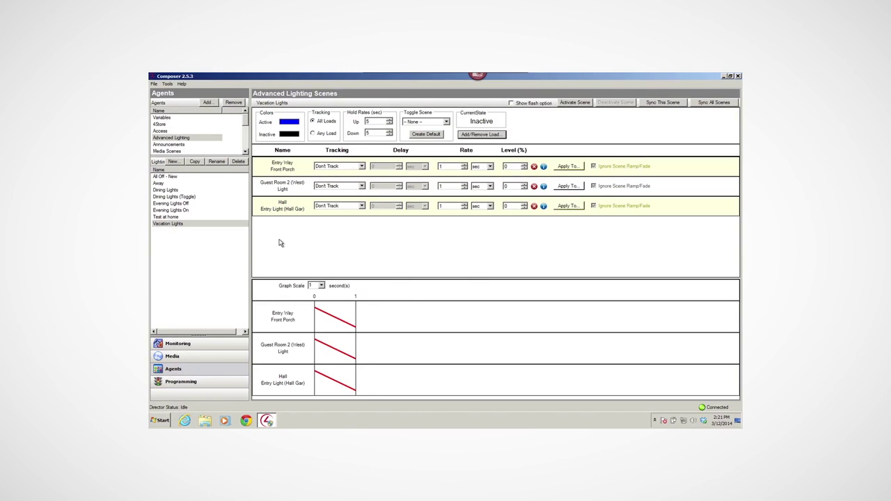
Check the colour choices for the scene's active state, leaving the colour as it is.
left_click(284, 123)
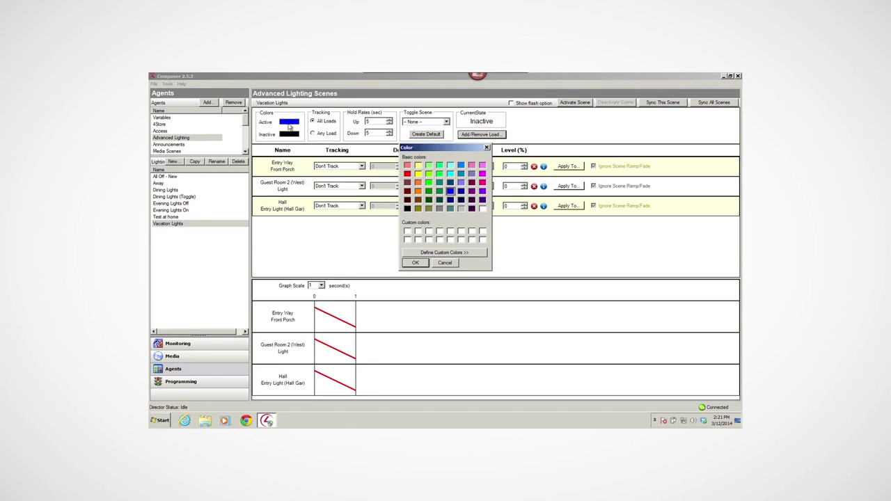
left_click(446, 264)
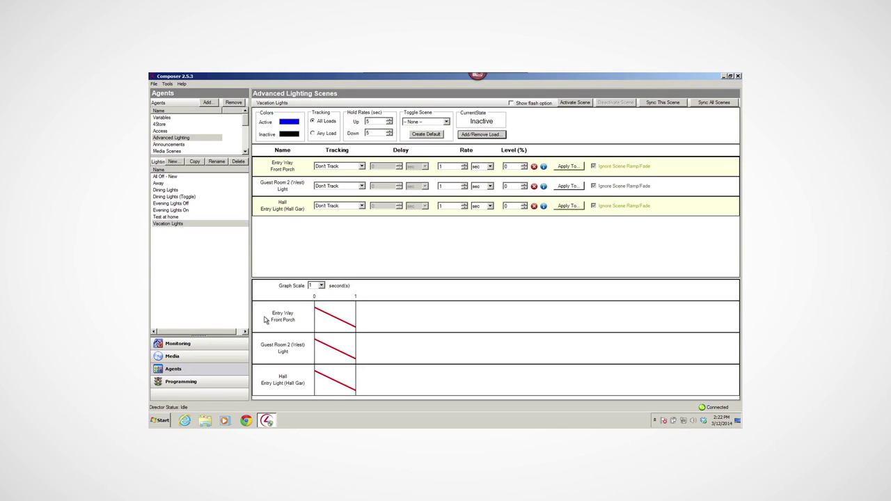
Set the level of all three loads in the Vacation Lights scene to 80%.
left_click(505, 167)
type("80")
left_click(506, 186)
type("80")
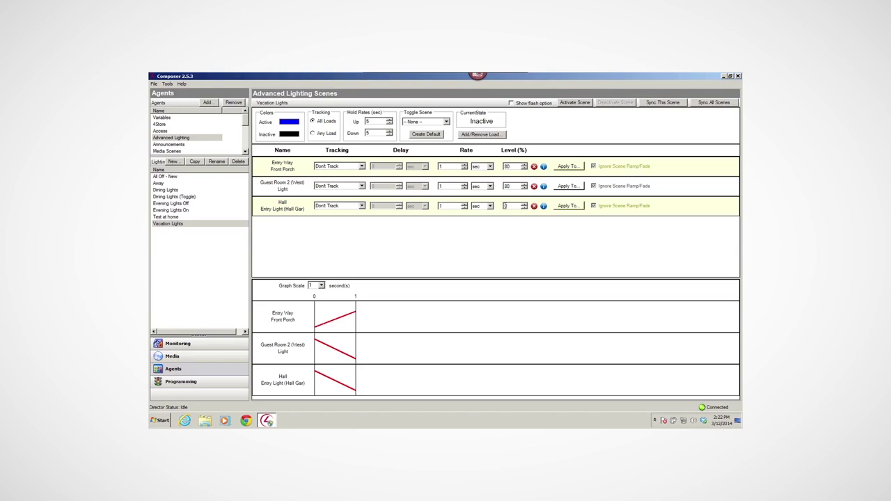
left_click(505, 206)
type("80")
Set the rate of all three loads in the Vacation Lights scene to 3 seconds.
left_click(464, 165)
left_click(464, 165)
left_click(465, 185)
left_click(464, 203)
left_click(464, 203)
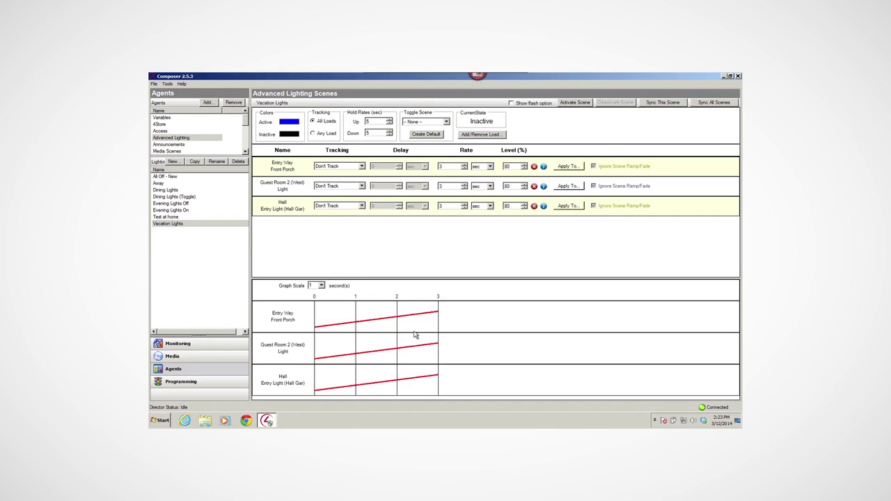
Review the Front Porch load's tracking options and sync the Vacation Lights scene.
left_click(361, 167)
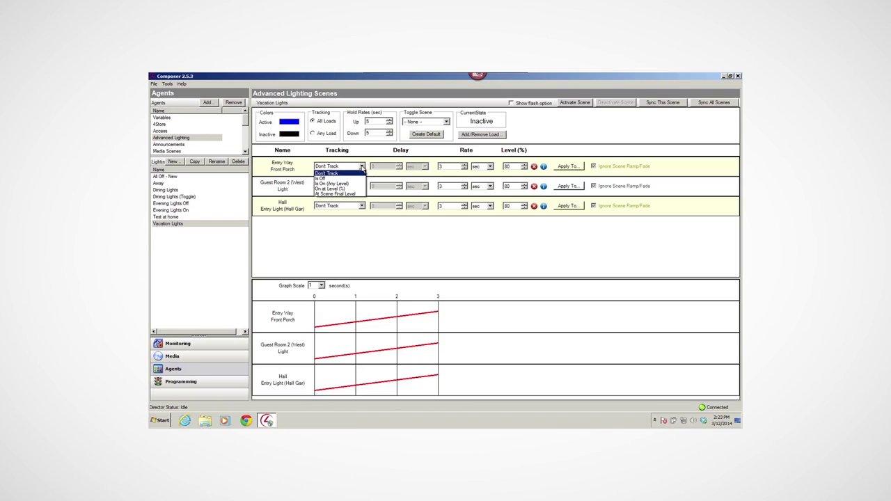
left_click(362, 168)
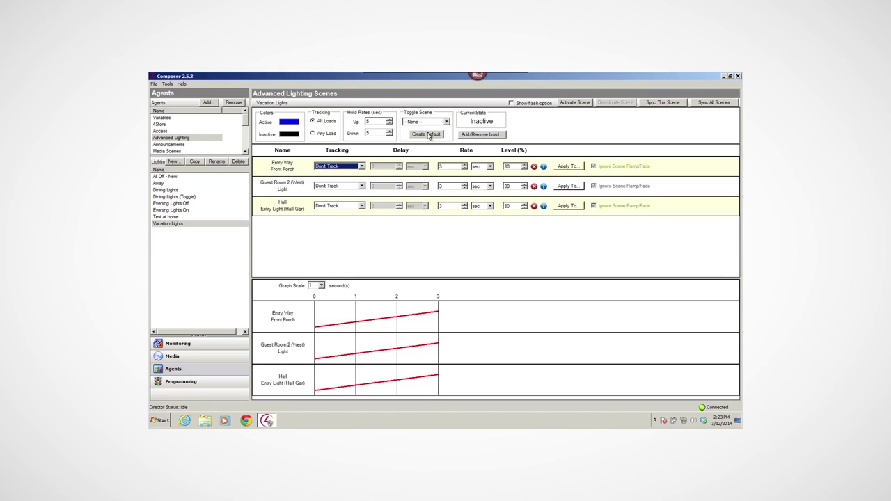
left_click(511, 103)
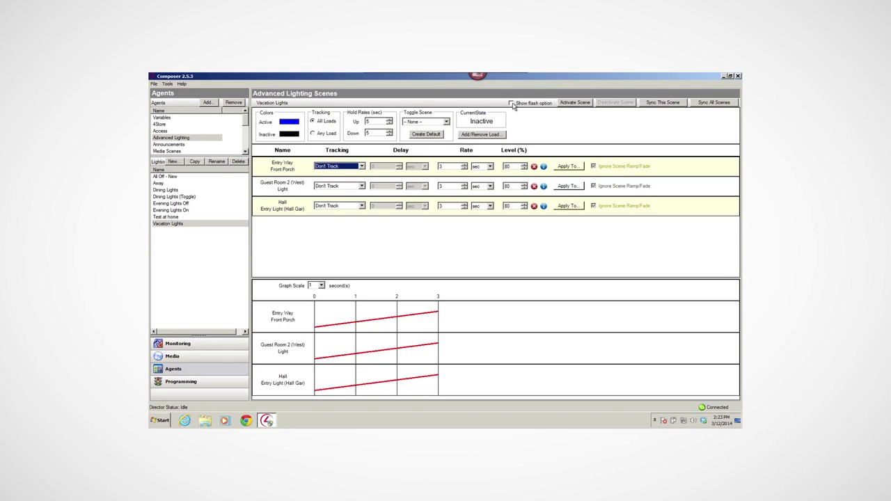
left_click(658, 104)
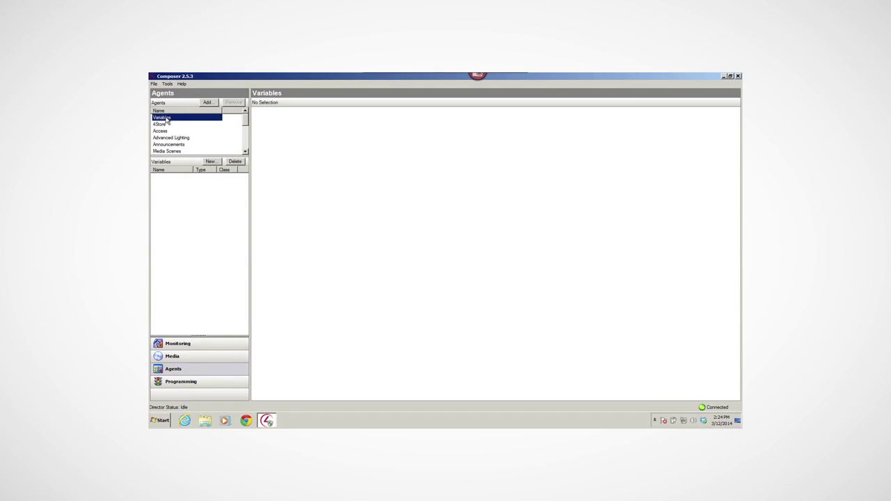
Create a Boolean variable named Vacation in the Variables agent.
left_click(212, 162)
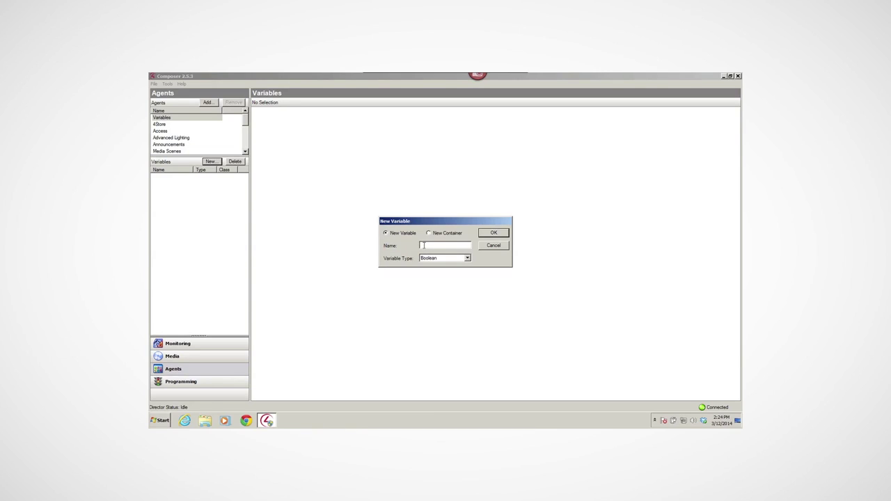
type("Vacation")
left_click(467, 258)
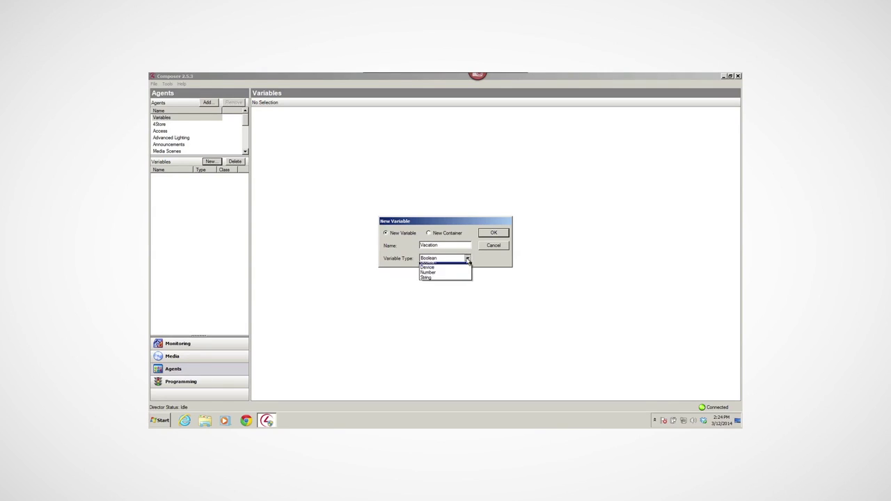
left_click(467, 260)
left_click(492, 232)
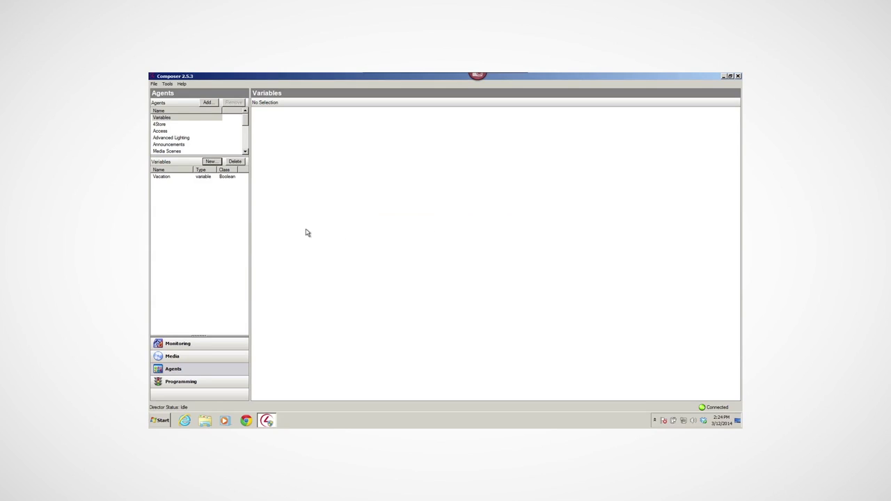
left_click(160, 176)
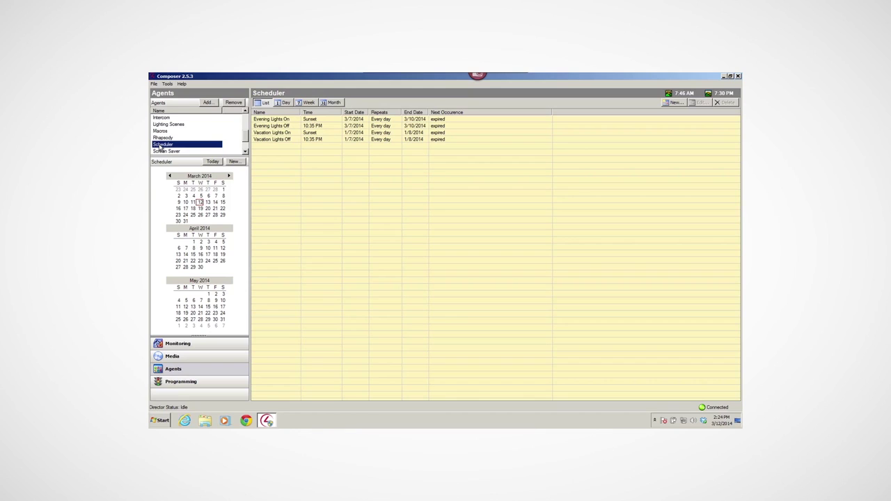
Start a new Scheduler event named House Lights that runs at sunset, with its time randomized by 15 minutes.
left_click(235, 161)
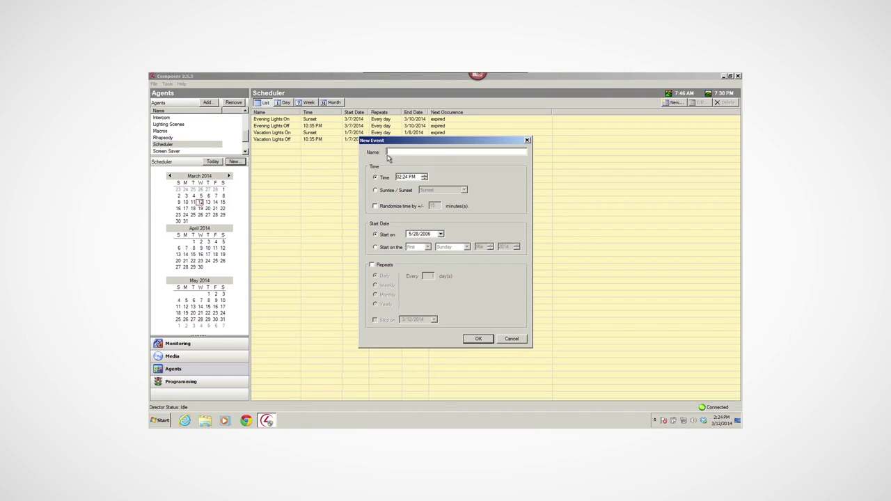
type("House Lights")
left_click(375, 191)
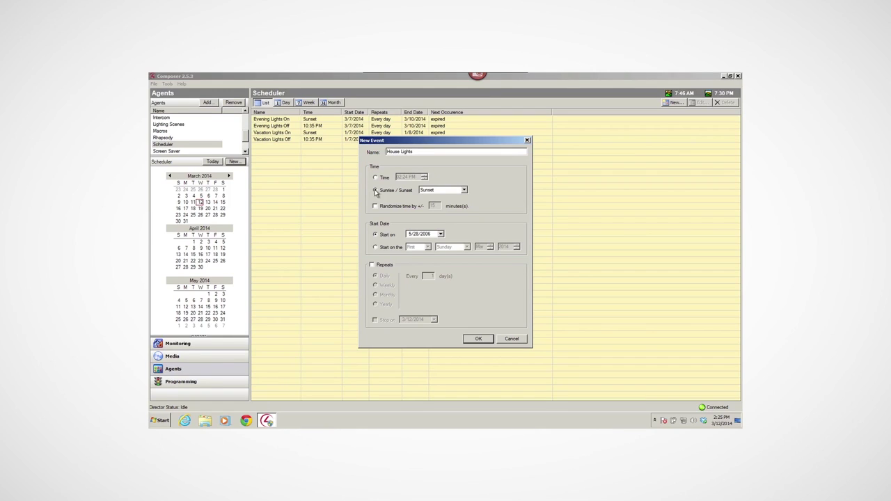
left_click(375, 206)
Set the House Lights event to start on 3/12/2014 and repeat daily every 1 day, then save it.
left_click(441, 235)
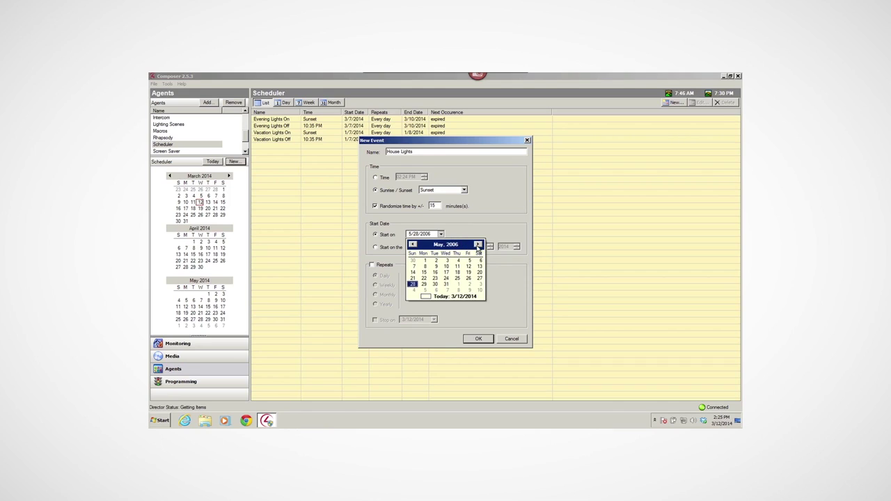
left_click(427, 297)
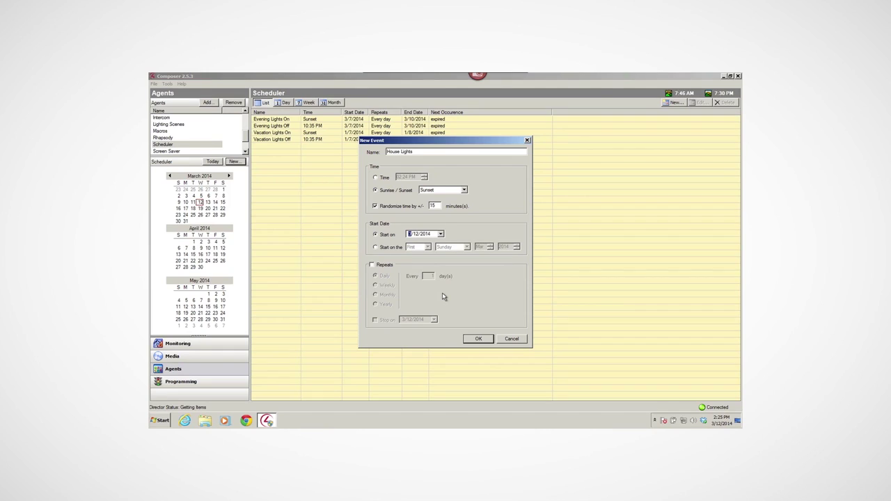
left_click(371, 265)
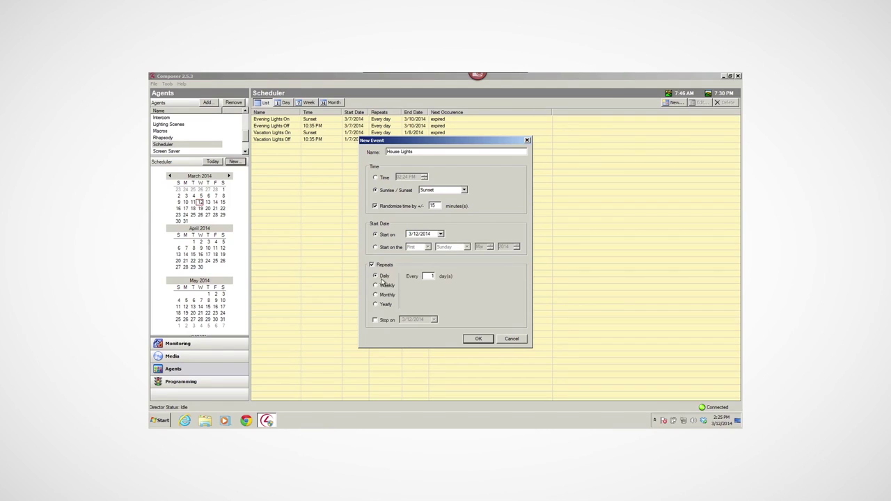
left_click(476, 339)
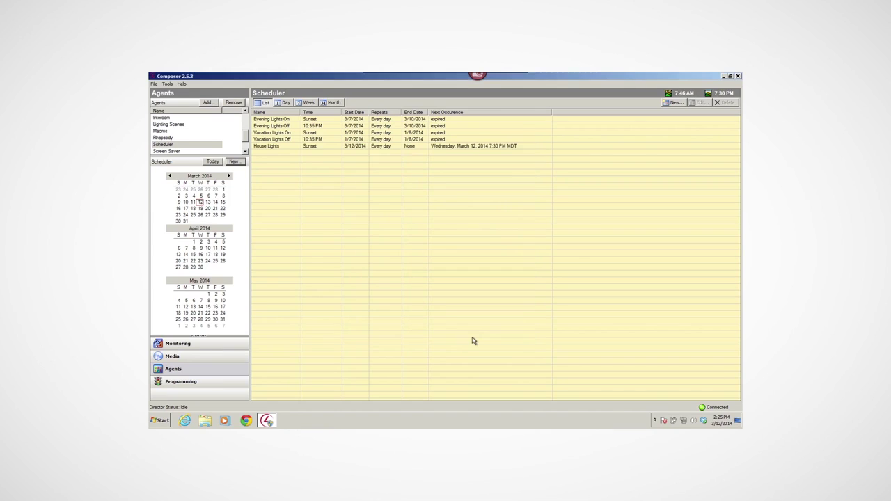
left_click(266, 147)
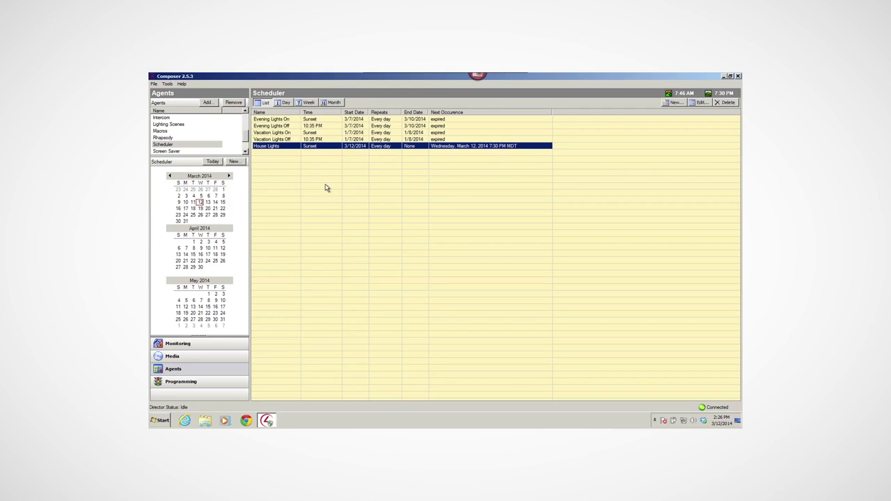
Open the programming script for the Scheduler's House Lights event.
left_click(185, 384)
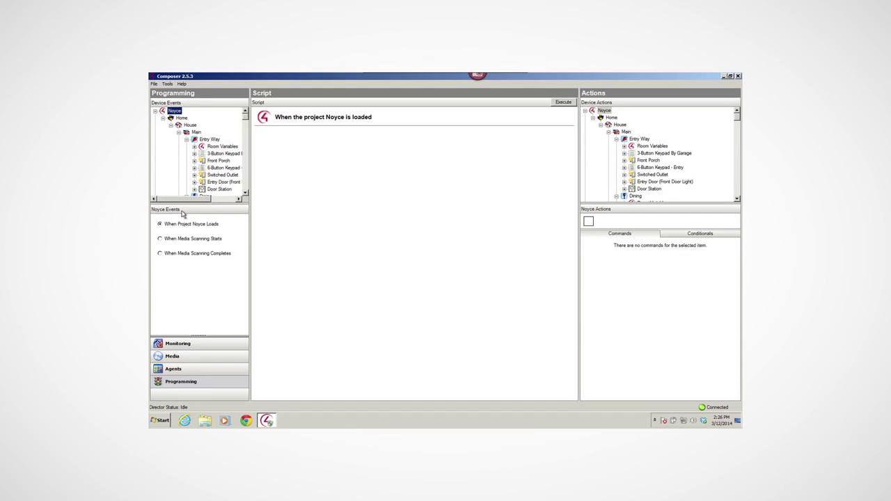
left_click_drag(245, 116, 245, 189)
left_click(177, 153)
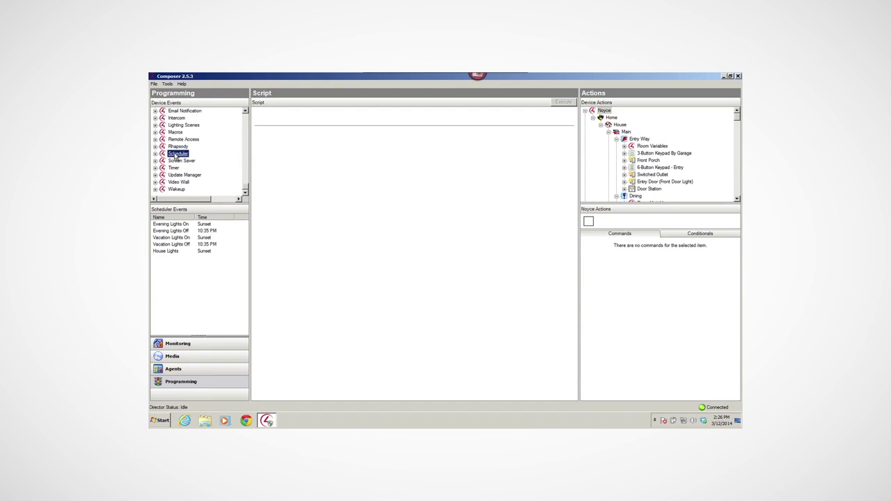
left_click(172, 252)
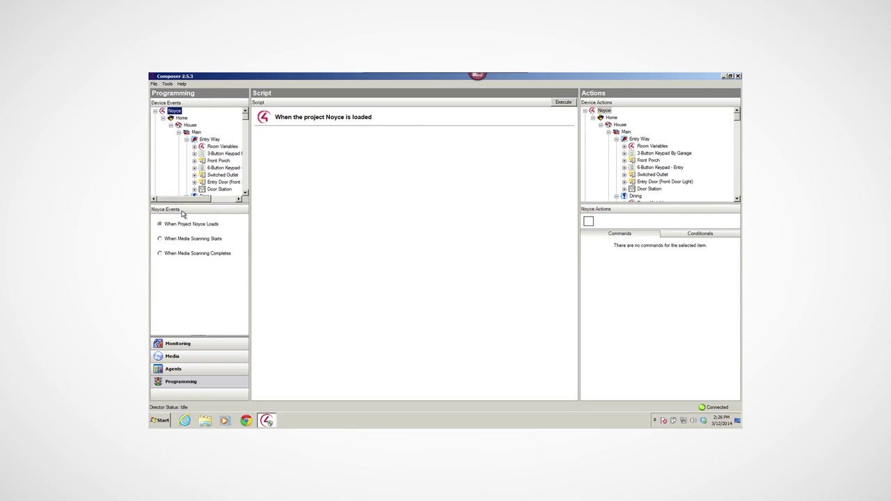
left_click_drag(245, 116, 245, 192)
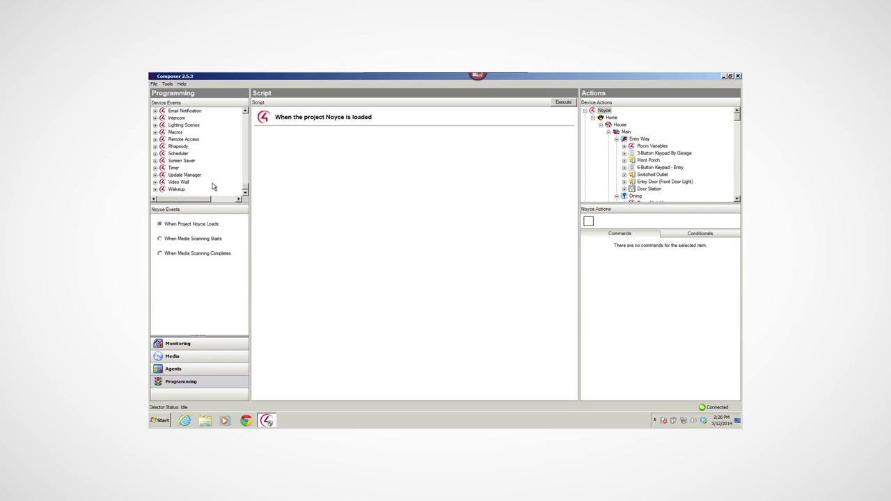
left_click(176, 154)
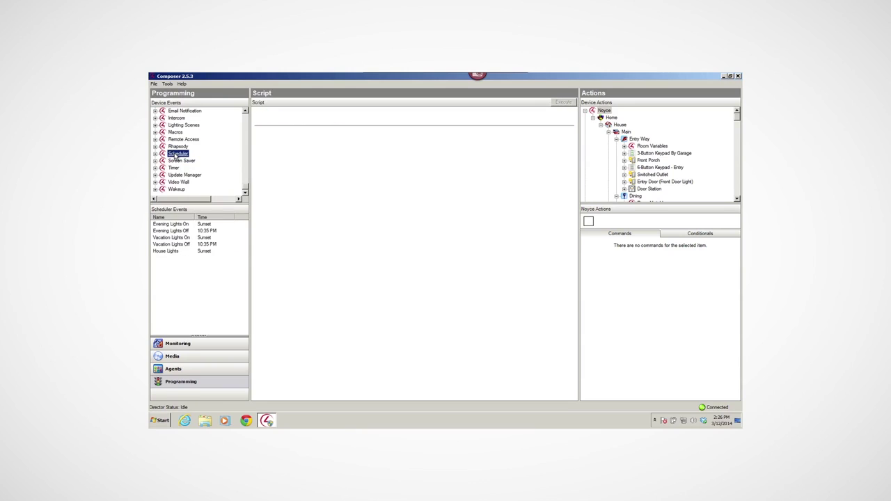
left_click(172, 252)
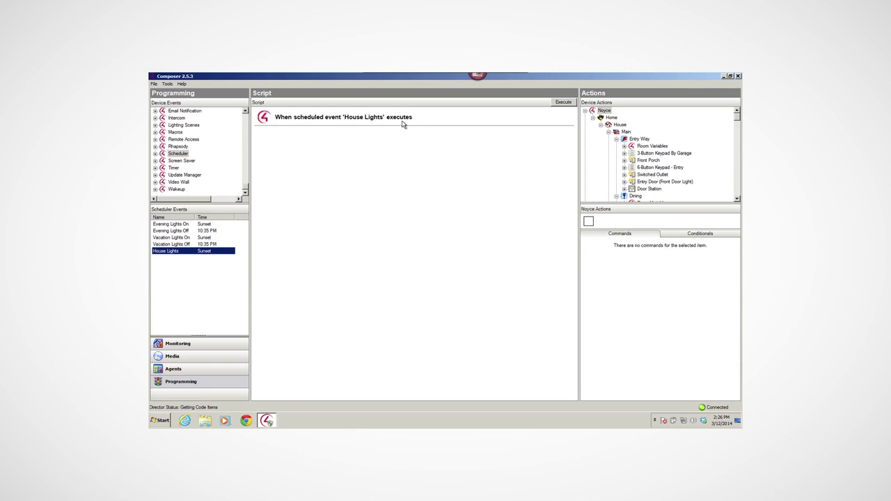
Add a conditional to the House Lights script that checks whether the Vacation variable is True.
left_click_drag(737, 119, 736, 190)
double_click(612, 133)
left_click(611, 140)
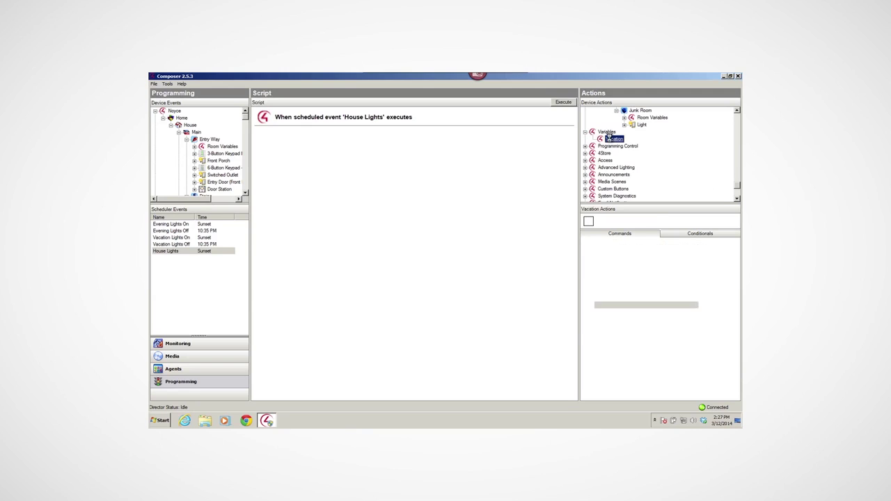
left_click(694, 236)
left_click(590, 262)
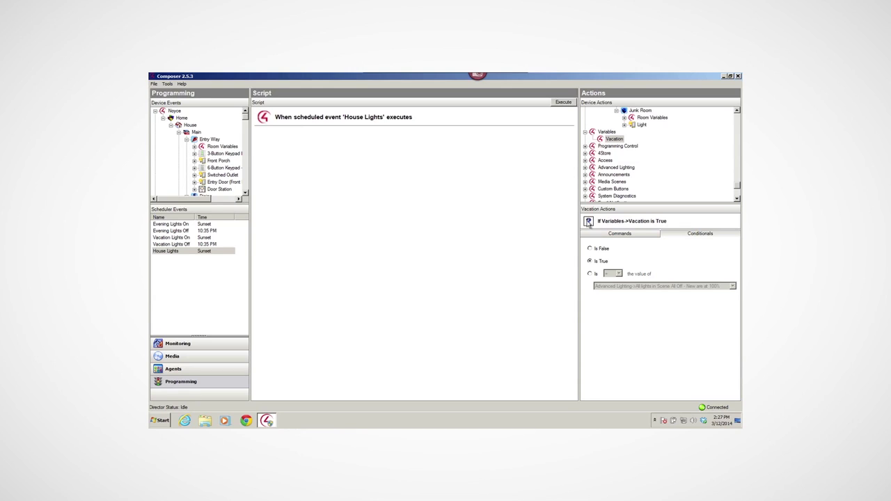
left_click_drag(589, 223, 314, 167)
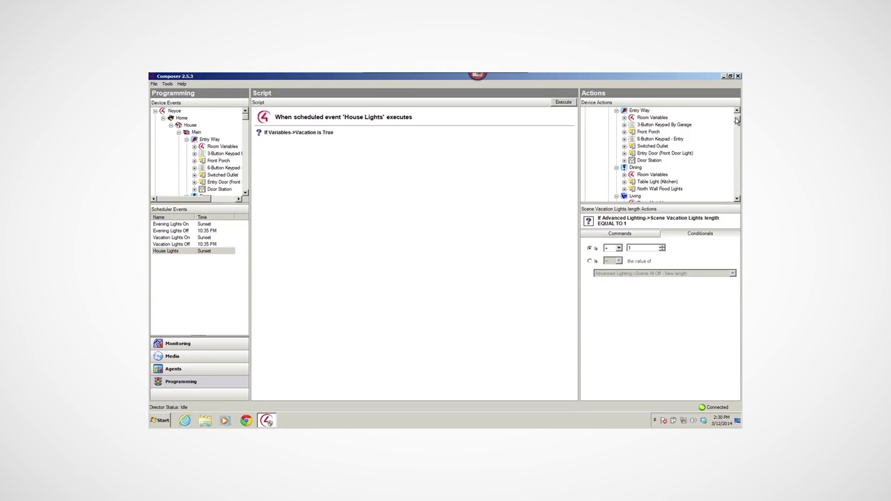
Add a command turning on the Entry Way Front Porch light and nest it under the Vacation conditional.
left_click(737, 112)
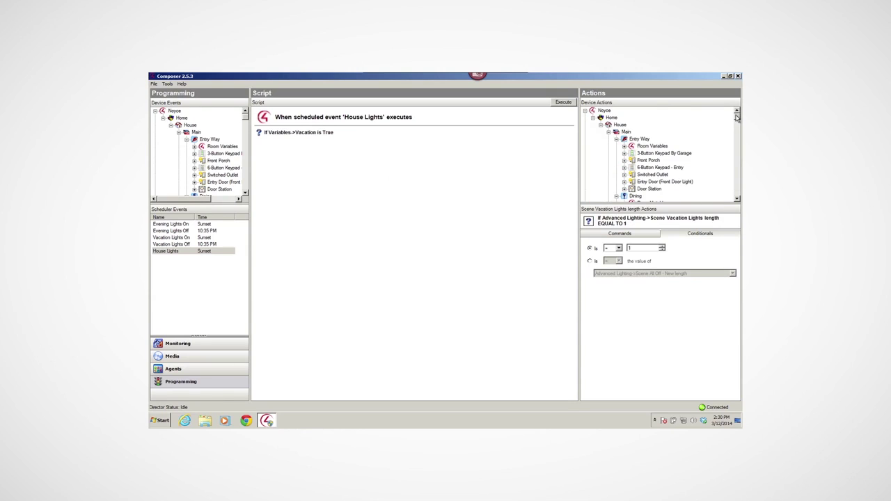
scroll(737, 120, "down", 2)
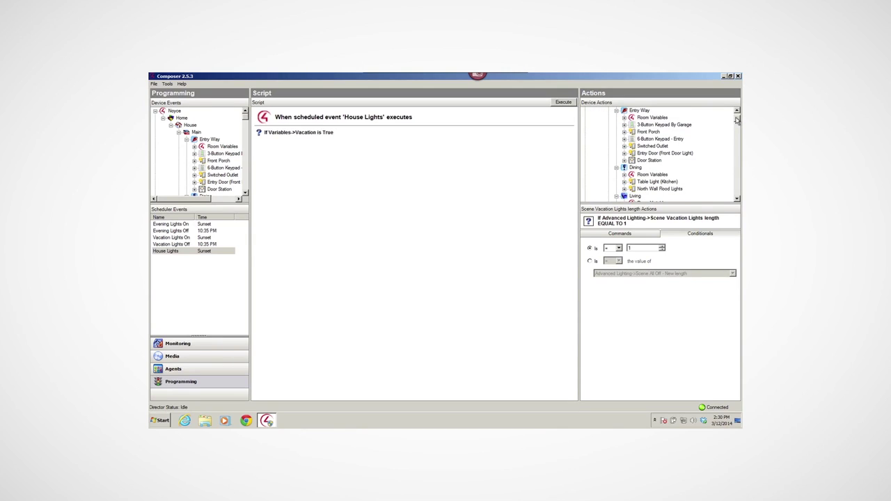
left_click(625, 132)
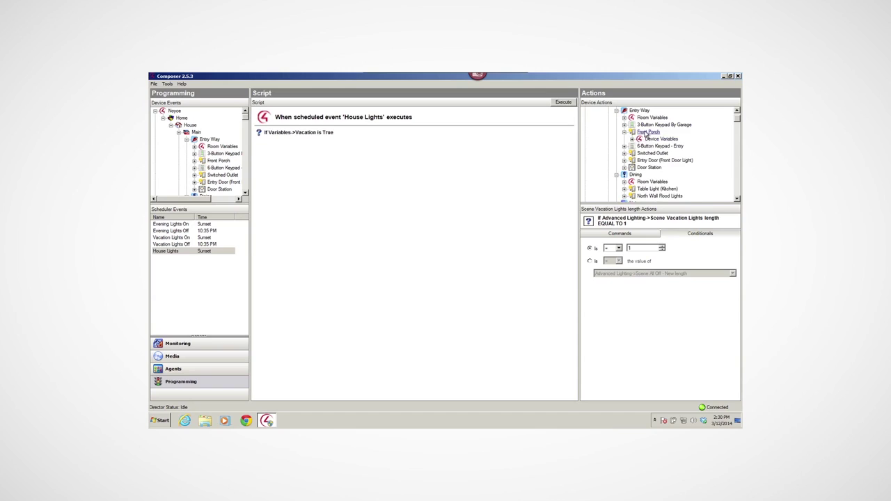
left_click(647, 132)
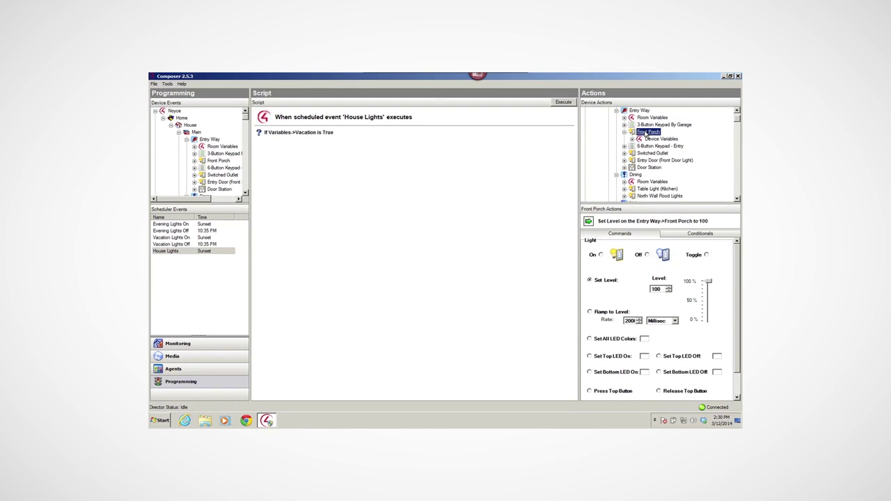
left_click(602, 256)
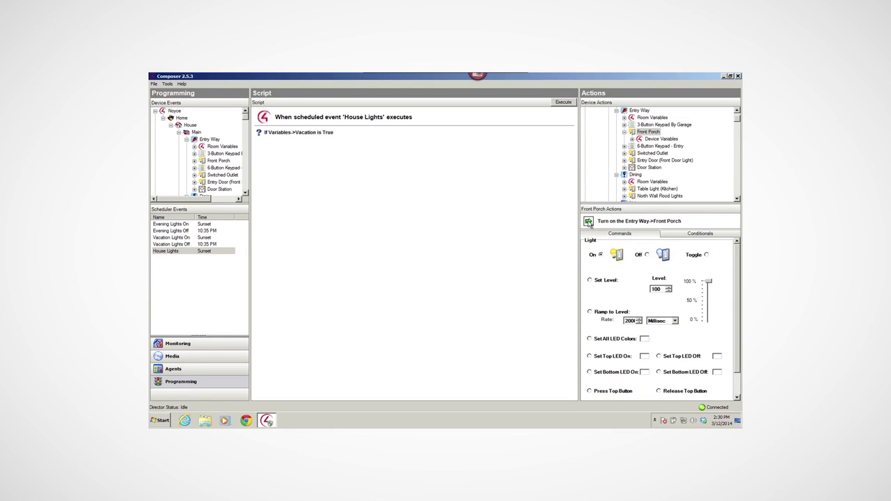
left_click_drag(589, 221, 361, 191)
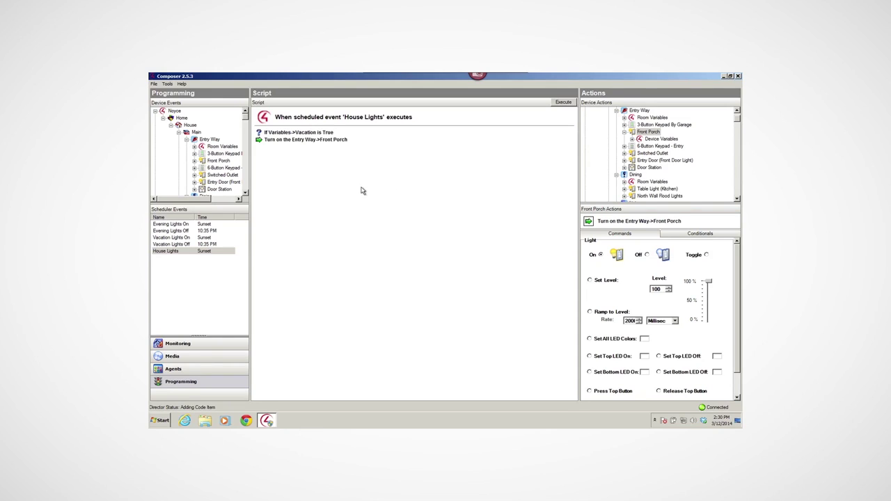
left_click(263, 137)
left_click_drag(263, 135, 262, 135)
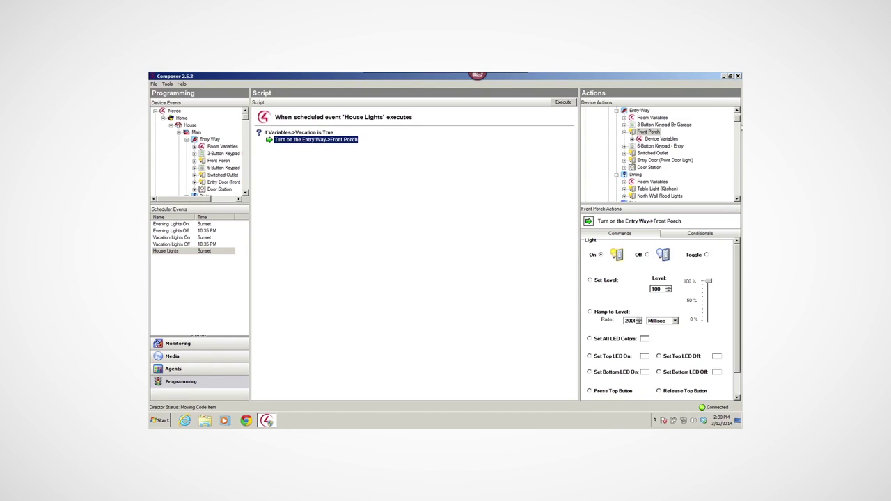
Add a command turning on the Hall Light (Top Hall) under the Vacation conditional.
scroll(649, 119, "down", 5)
left_click(649, 120)
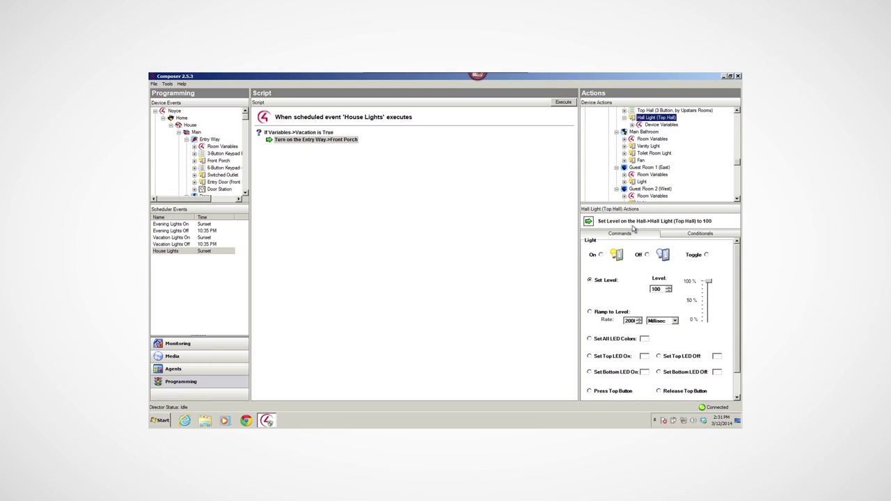
left_click(601, 255)
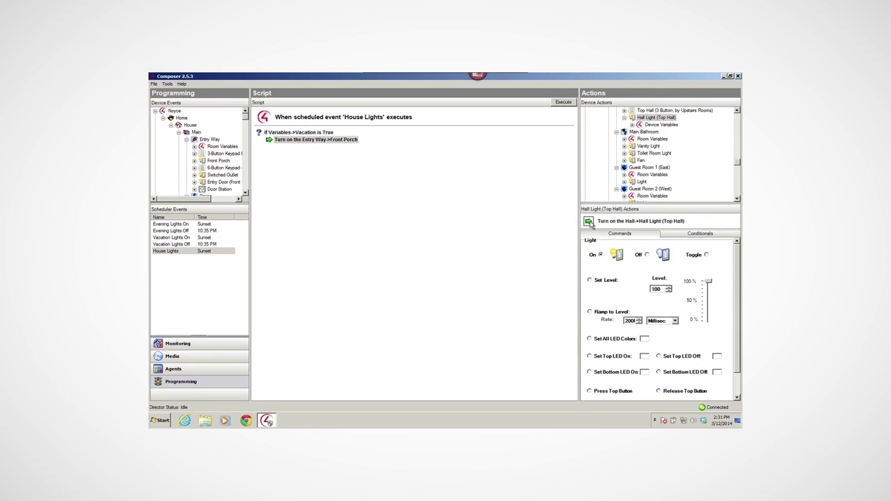
left_click_drag(588, 222, 271, 135)
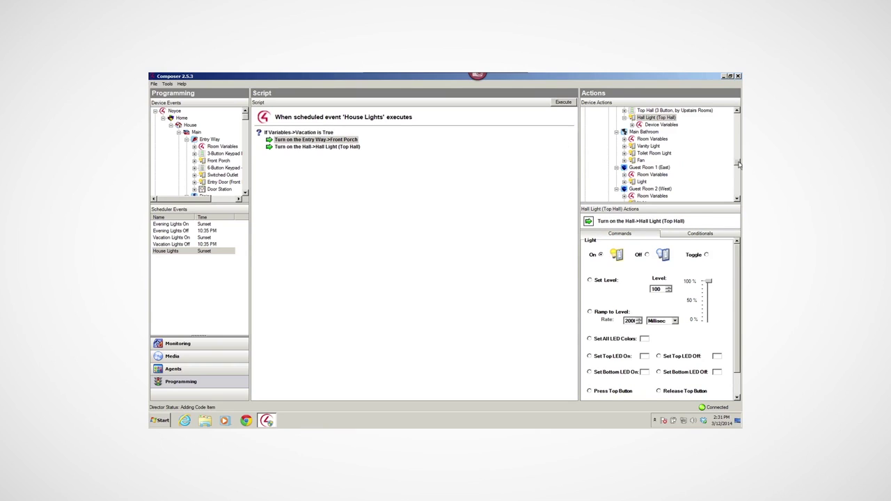
Add a command turning on the Guest Room 2 (West) light to the House Lights script.
left_click_drag(738, 164, 738, 165)
left_click_drag(737, 164, 738, 168)
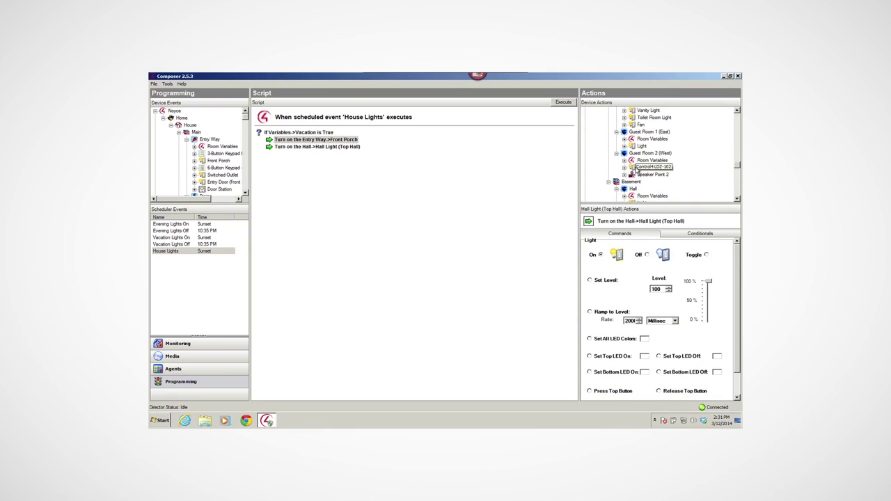
left_click(639, 169)
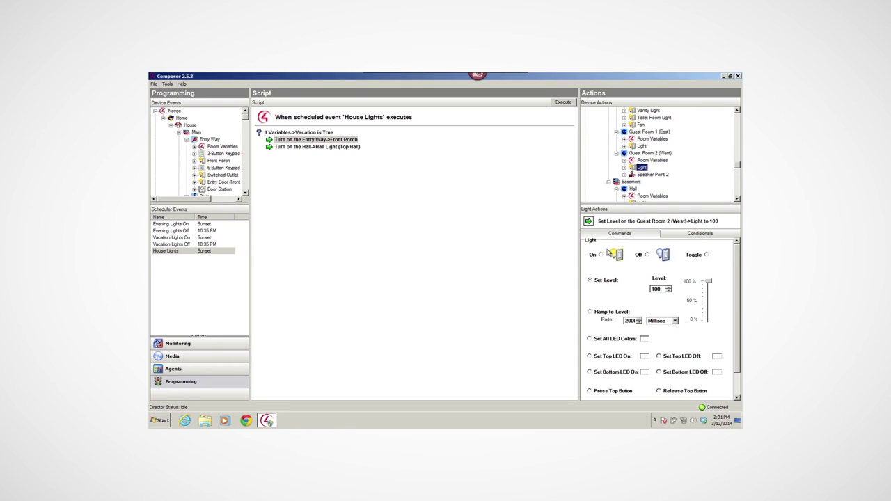
left_click(601, 255)
left_click_drag(588, 222, 263, 142)
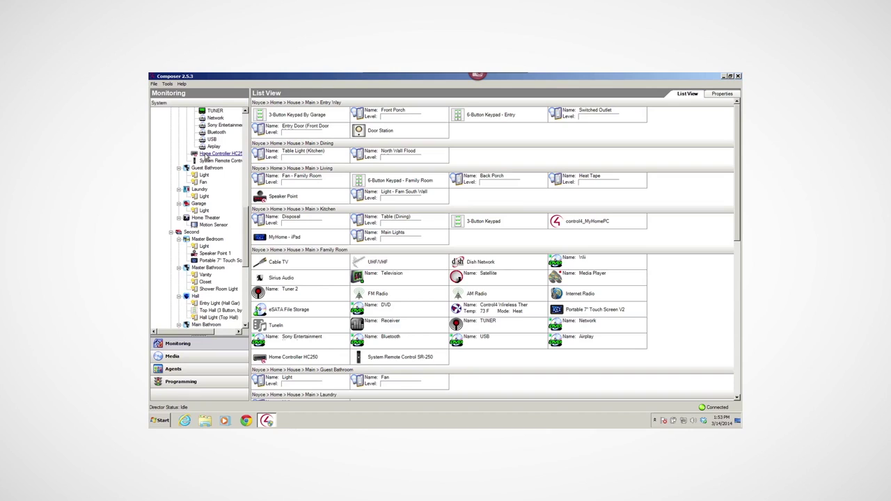
Check the Home Theater's Motion Sensor in the system's device tree and return to the project's agents.
scroll(206, 157, "up", 1)
left_click(208, 247)
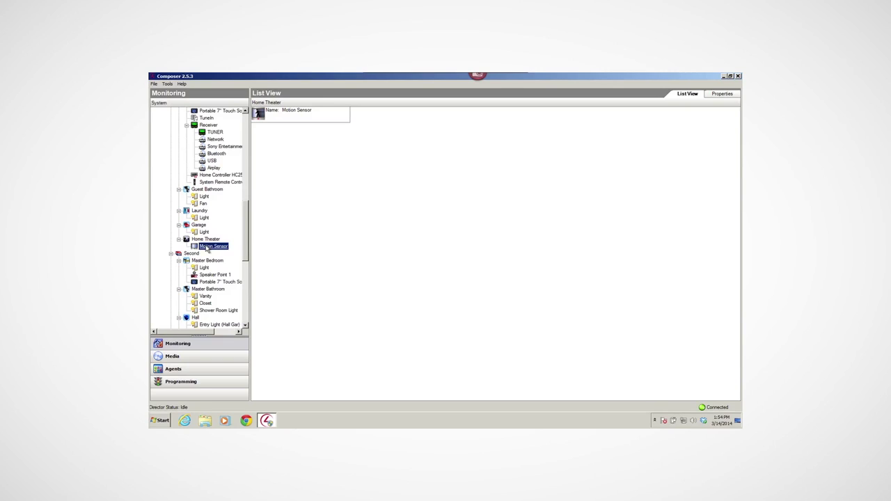
left_click(198, 370)
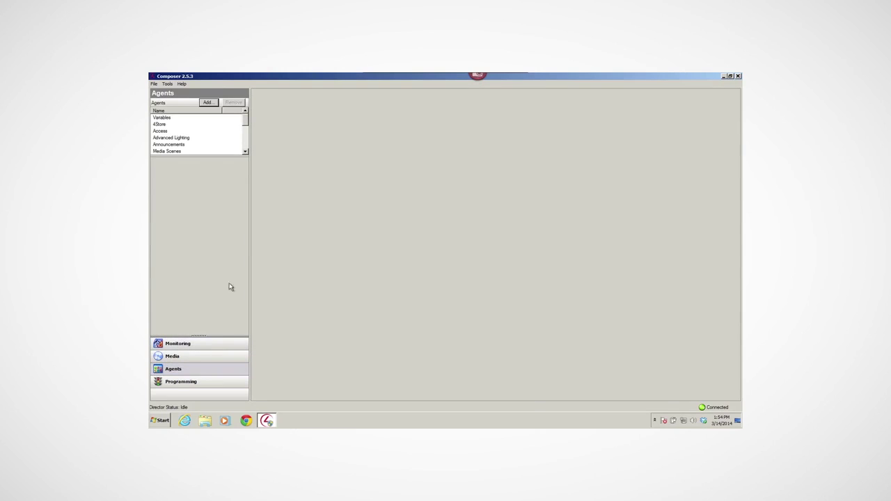
Review the Intruder template in the Email Notification agent.
left_click_drag(246, 121, 246, 132)
left_click(175, 132)
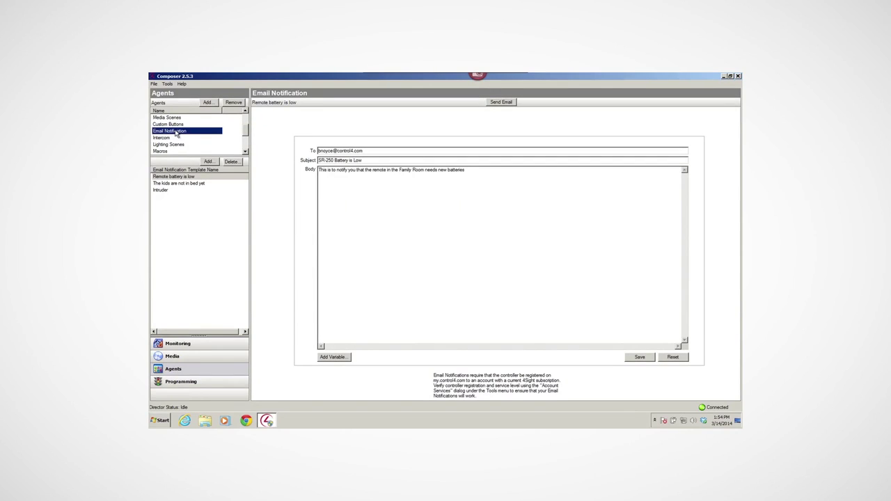
left_click(162, 191)
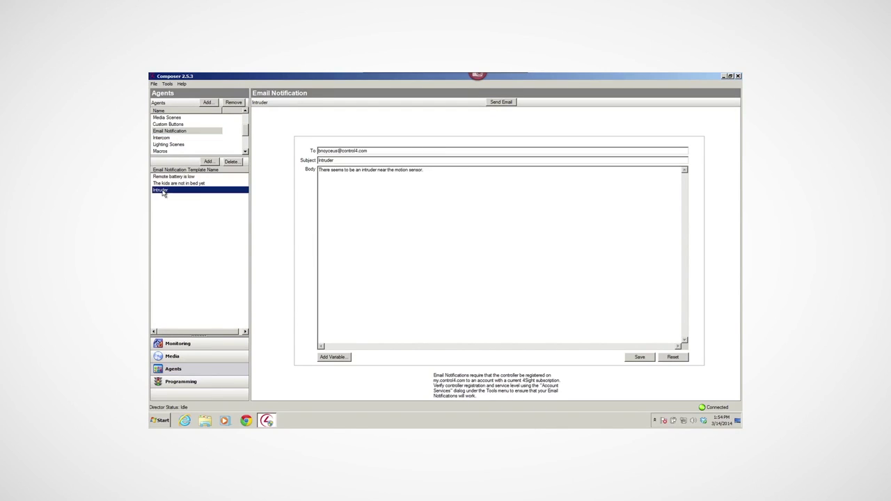
Add a conditional checking that the Vacation variable is True to the script for the Home Theater Motion Sensor sensing motion.
left_click(193, 385)
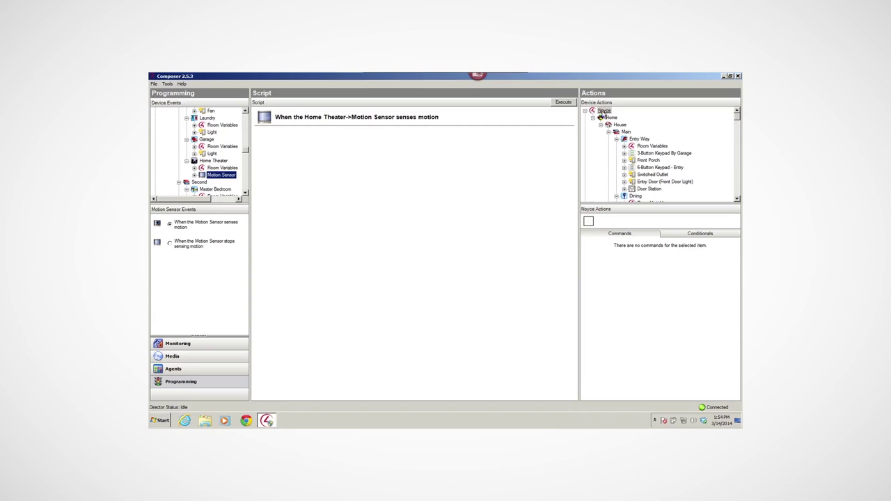
left_click_drag(737, 122, 737, 186)
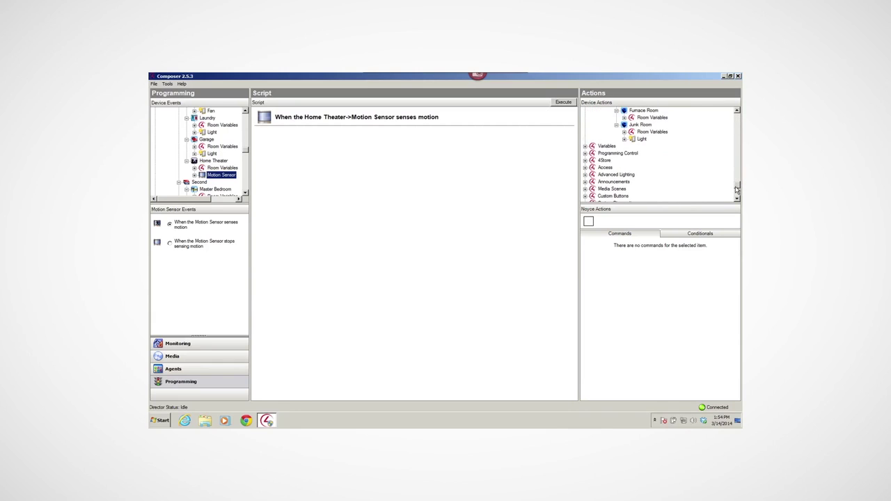
left_click(585, 147)
left_click(614, 152)
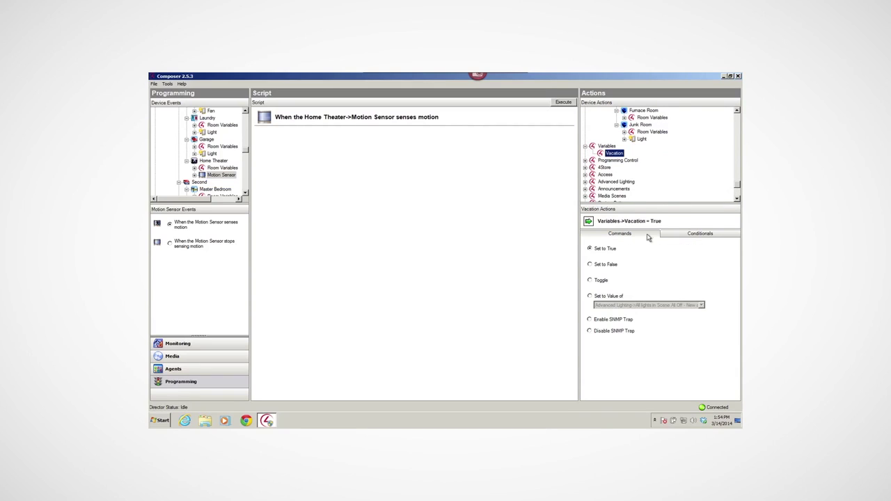
left_click(687, 235)
left_click(590, 260)
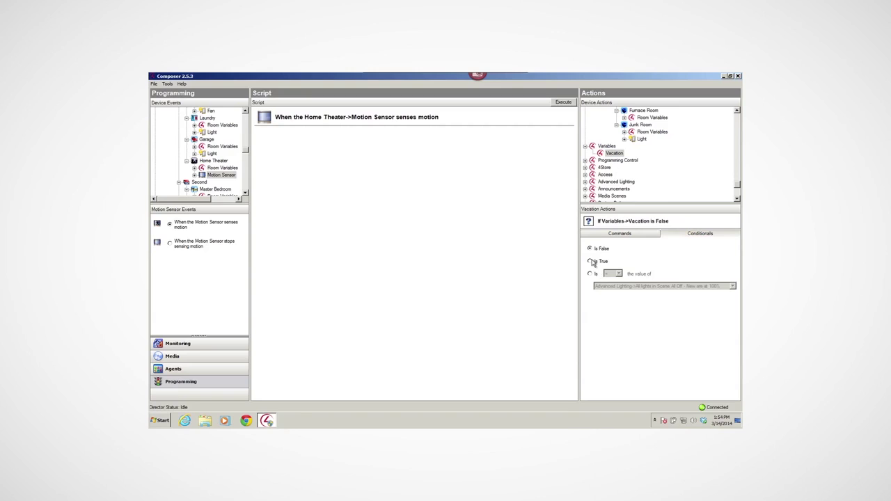
left_click_drag(590, 223, 314, 163)
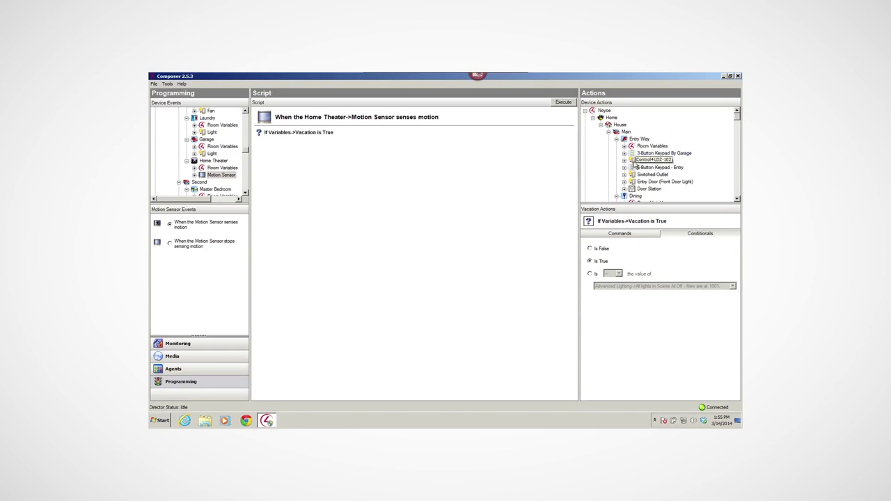
Nest a command turning on the Entry Way Front Porch light under the motion script's Vacation conditional.
left_click(647, 160)
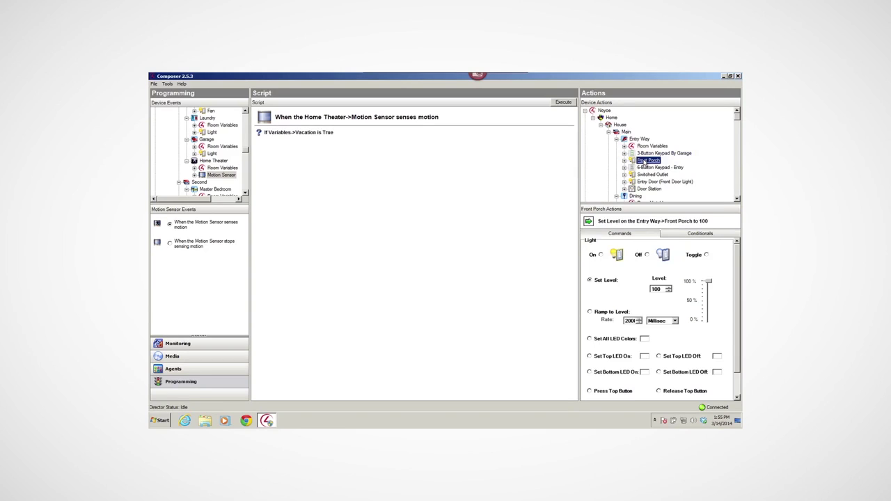
left_click(601, 255)
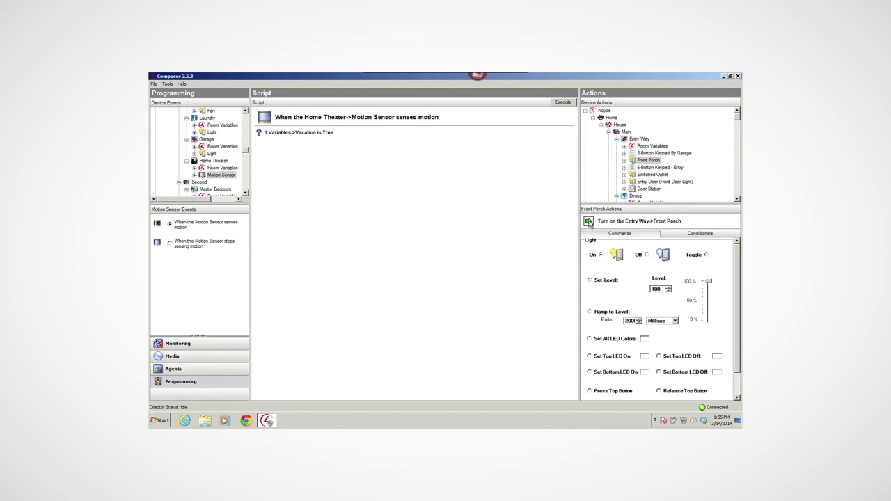
left_click_drag(589, 223, 262, 133)
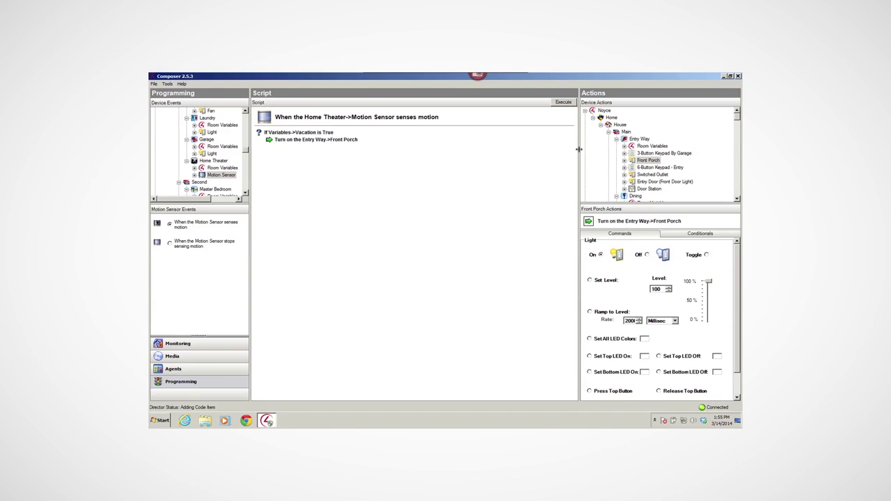
Nest a command turning on the Dining Table Light (Kitchen) under the motion script's Vacation conditional.
left_click_drag(738, 120, 737, 124)
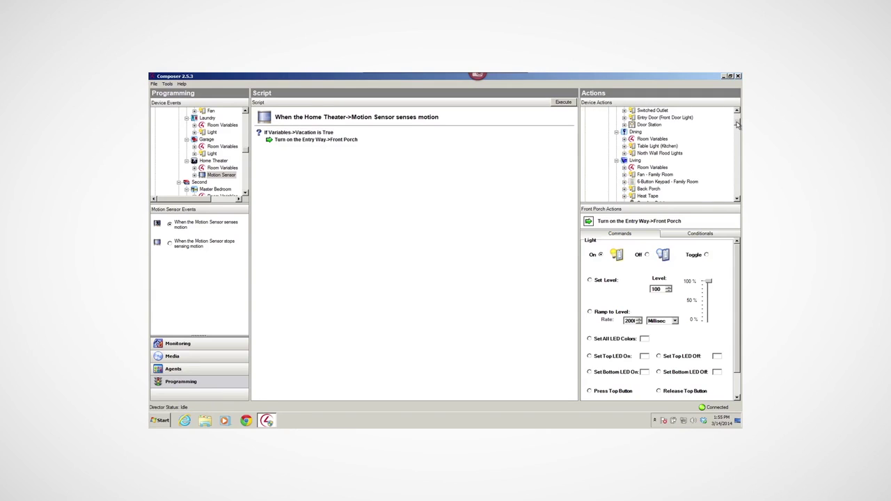
left_click(657, 146)
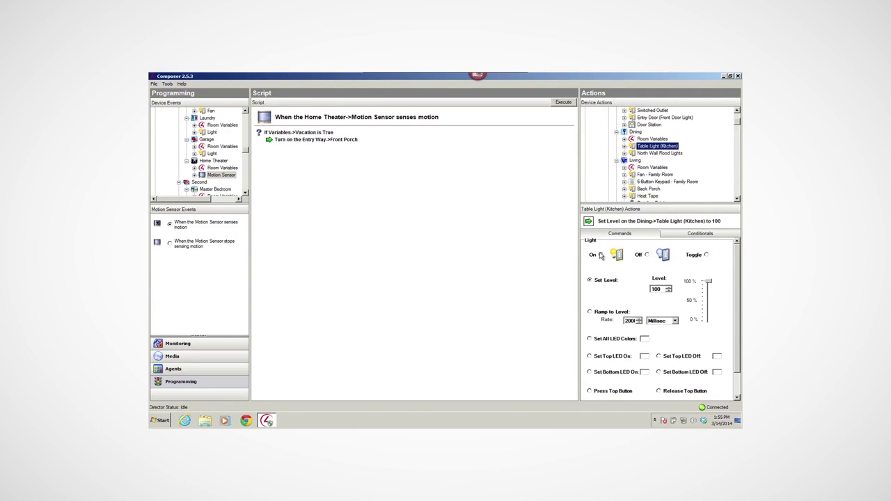
left_click(601, 255)
left_click_drag(589, 221, 262, 135)
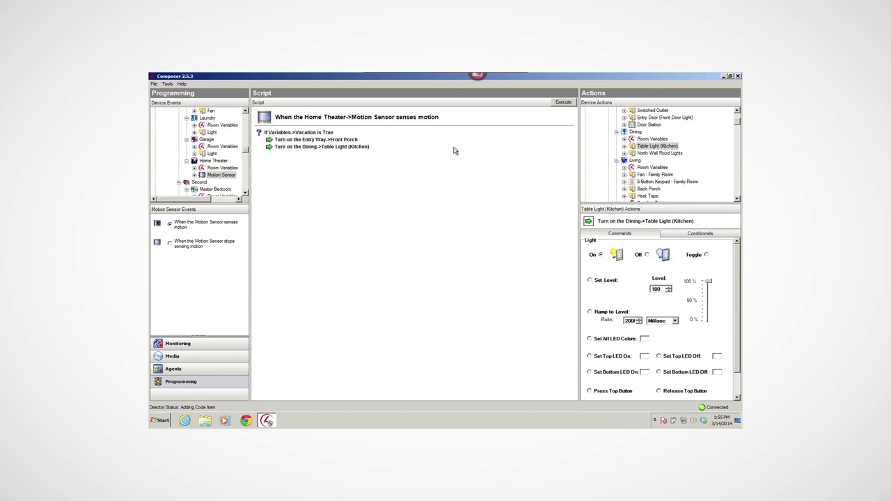
Add a command turning on the Guest Bathroom light under the motion script's Vacation conditional.
scroll(723, 133, "down", 5)
left_click(640, 125)
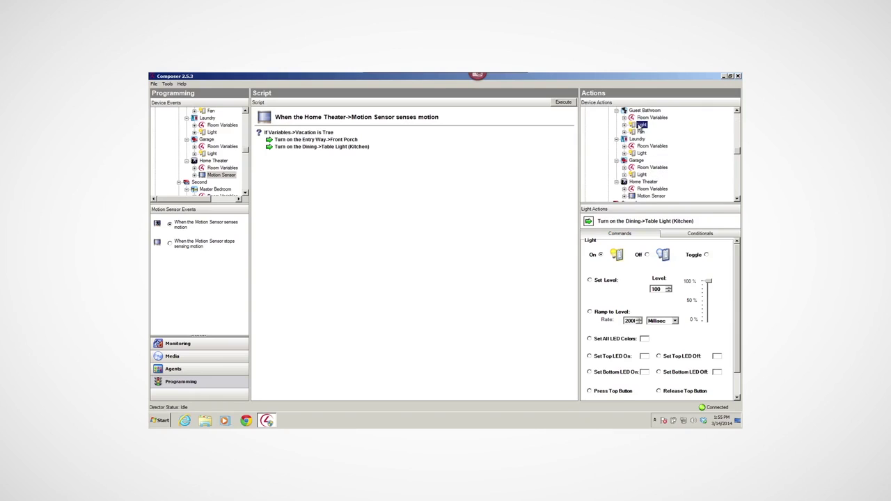
left_click(600, 255)
left_click_drag(589, 222, 294, 153)
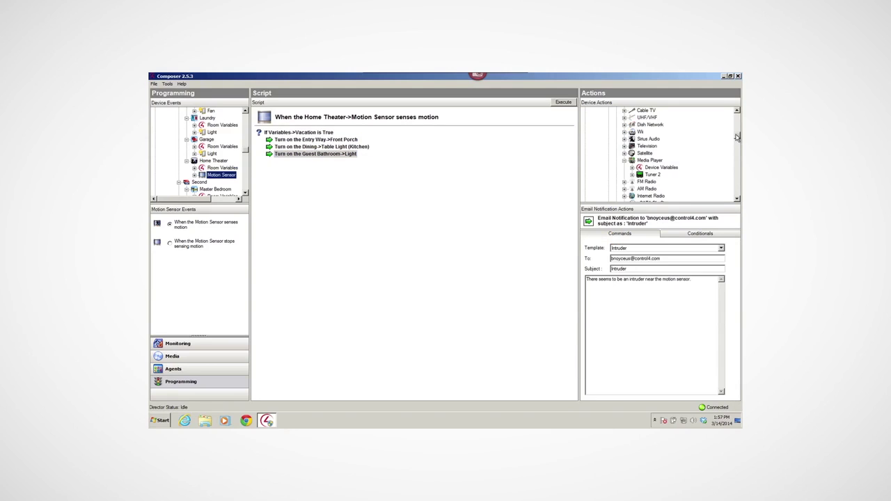
Add an Email Notification command using the Intruder template under the motion script's Vacation conditional.
left_click_drag(737, 139, 736, 197)
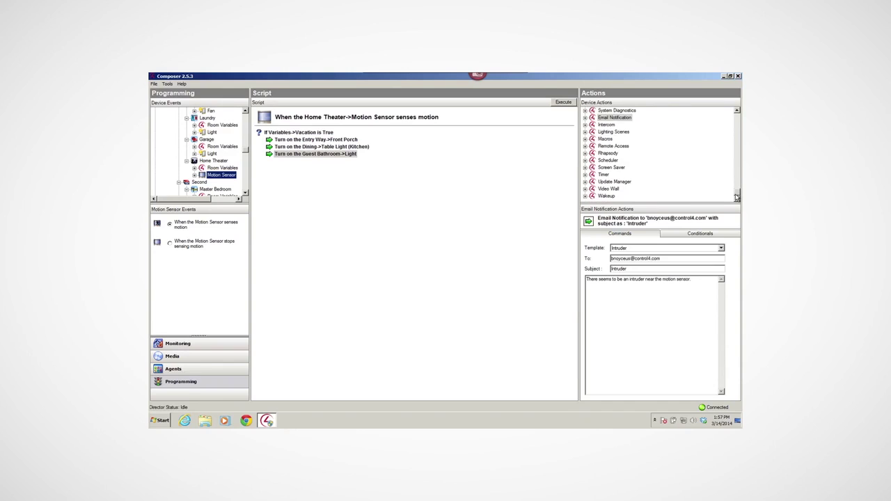
left_click(614, 117)
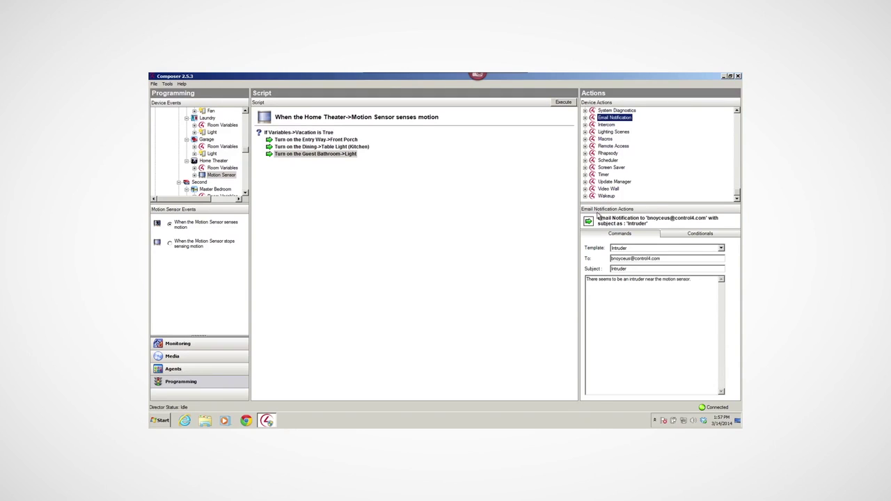
left_click_drag(589, 222, 258, 132)
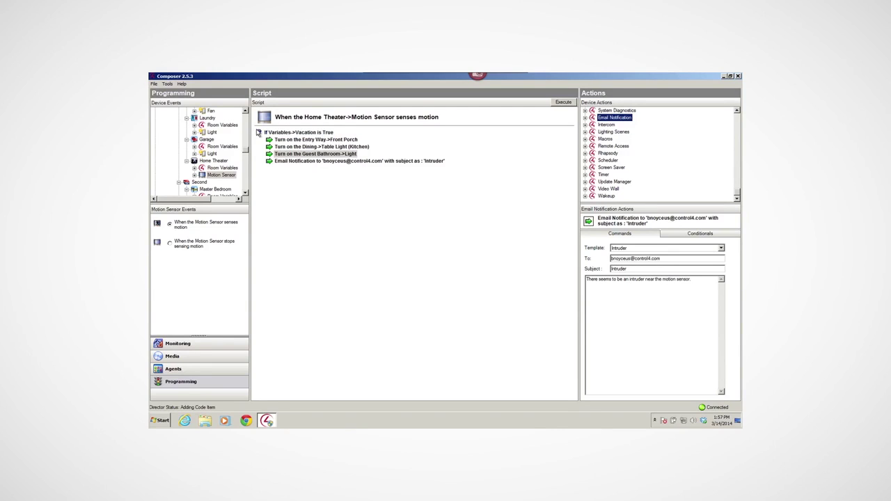